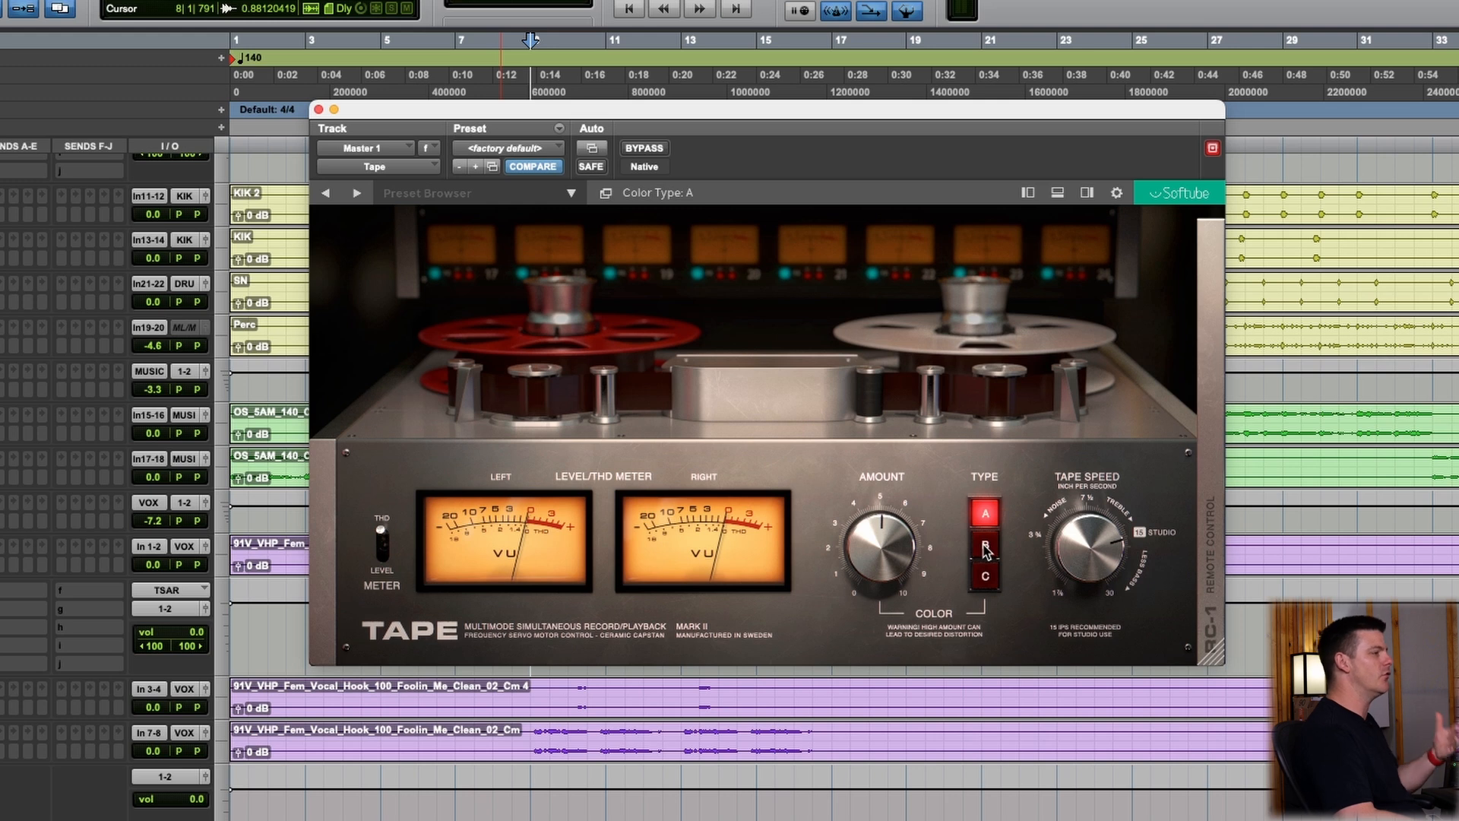
Switch through color types A, B and C on the Tape plugin and leave type C selected
{"action": "left_click", "coordinate": [986, 547]}
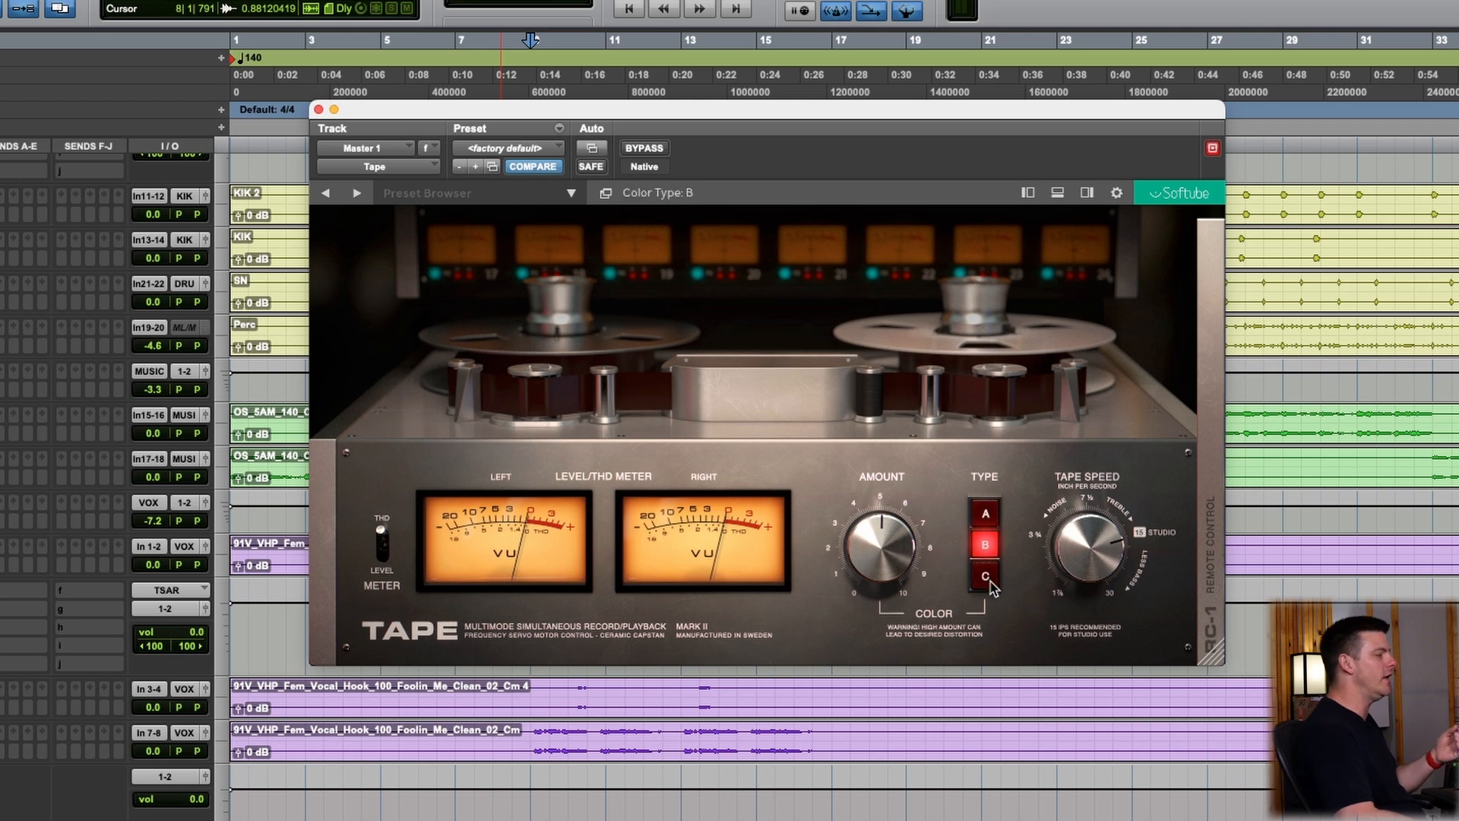
{"action": "left_click", "coordinate": [986, 579]}
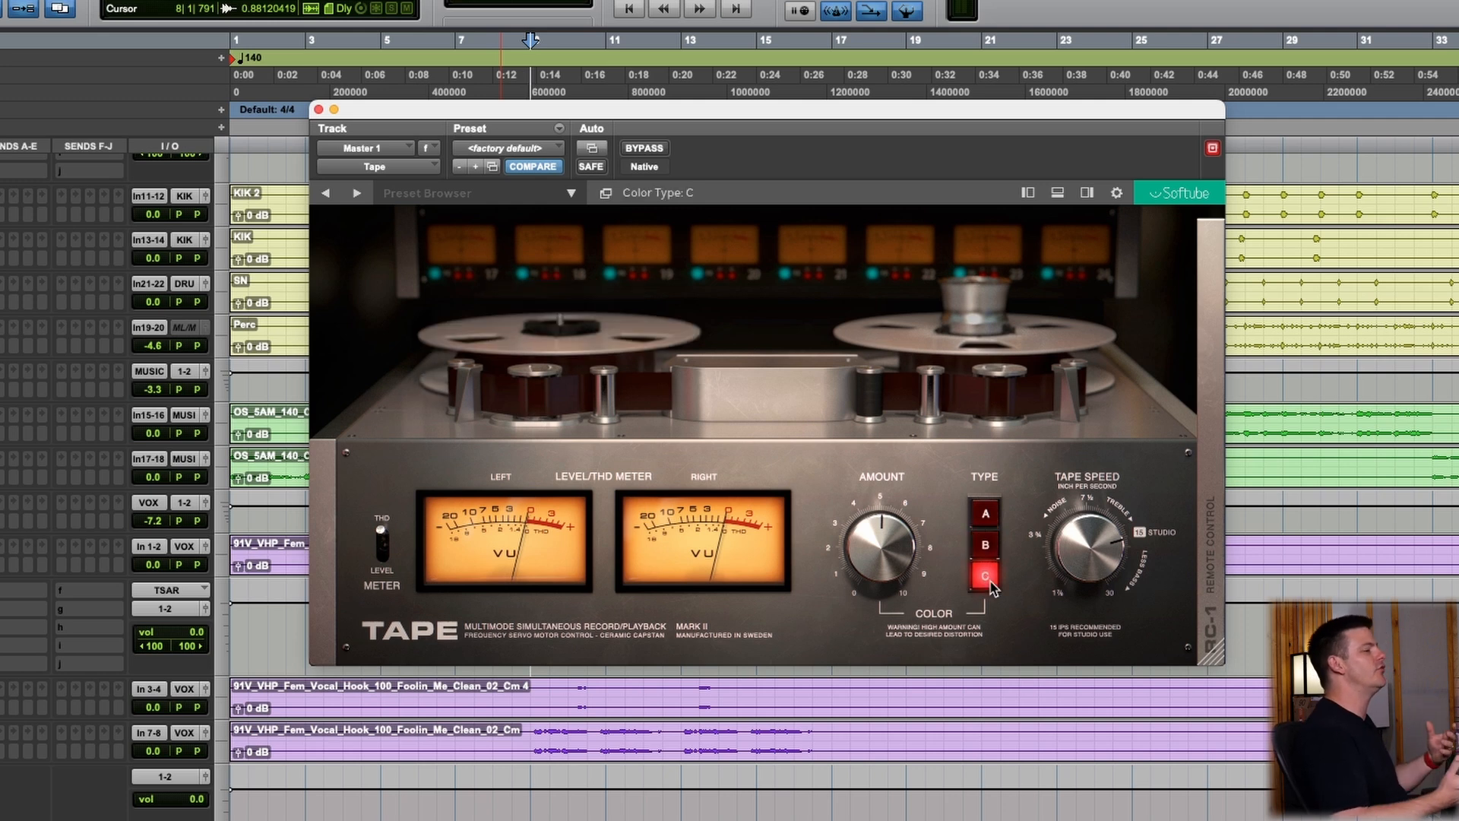
{"action": "left_click", "coordinate": [986, 515]}
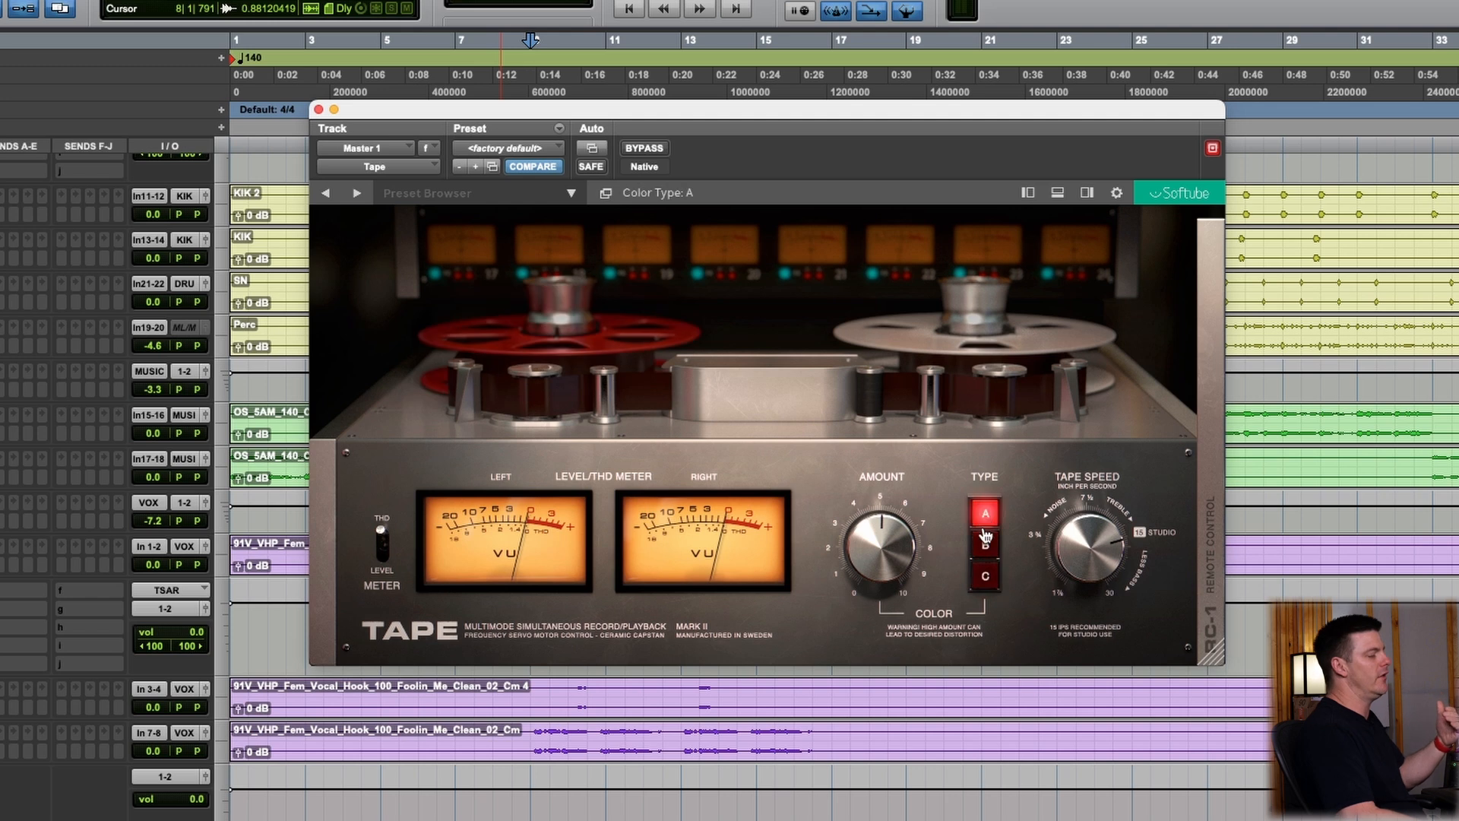
{"action": "left_click", "coordinate": [984, 545]}
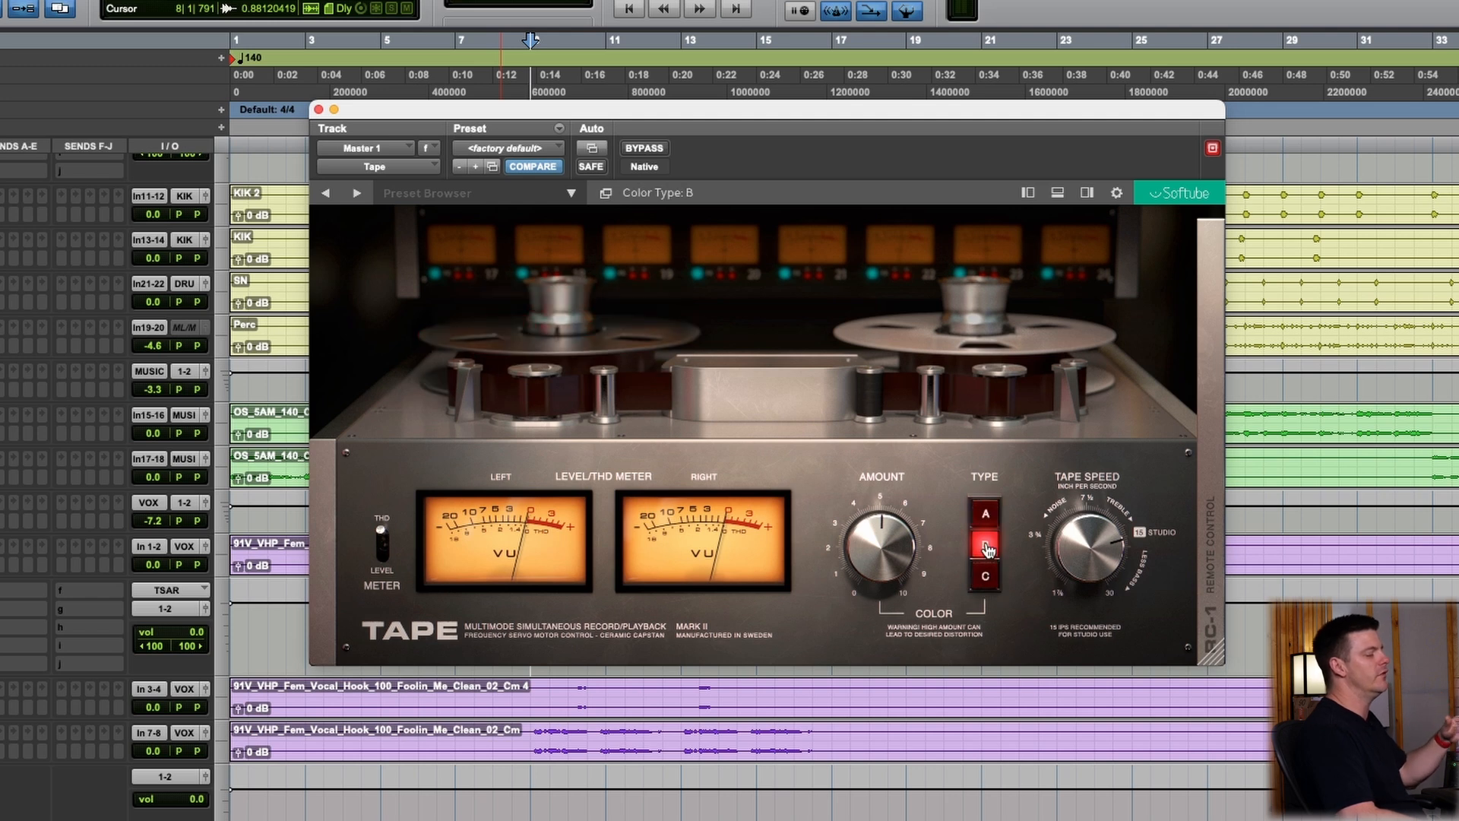
{"action": "left_click", "coordinate": [987, 579]}
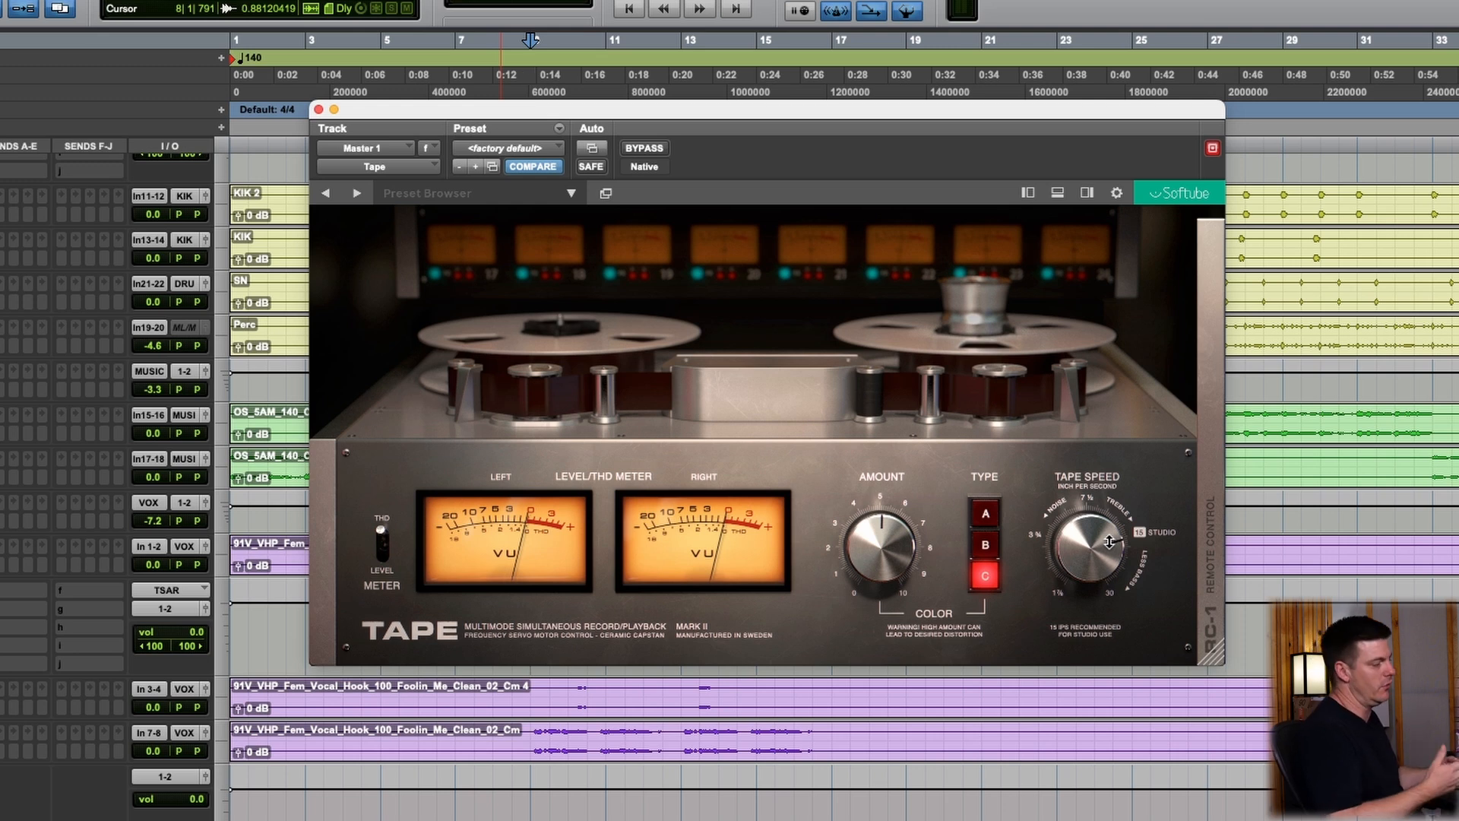
Turn the tape speed down to its slowest setting and return it to 15 IPS
{"action": "left_click_drag", "start_coordinate": [1109, 542], "coordinate": [1113, 452]}
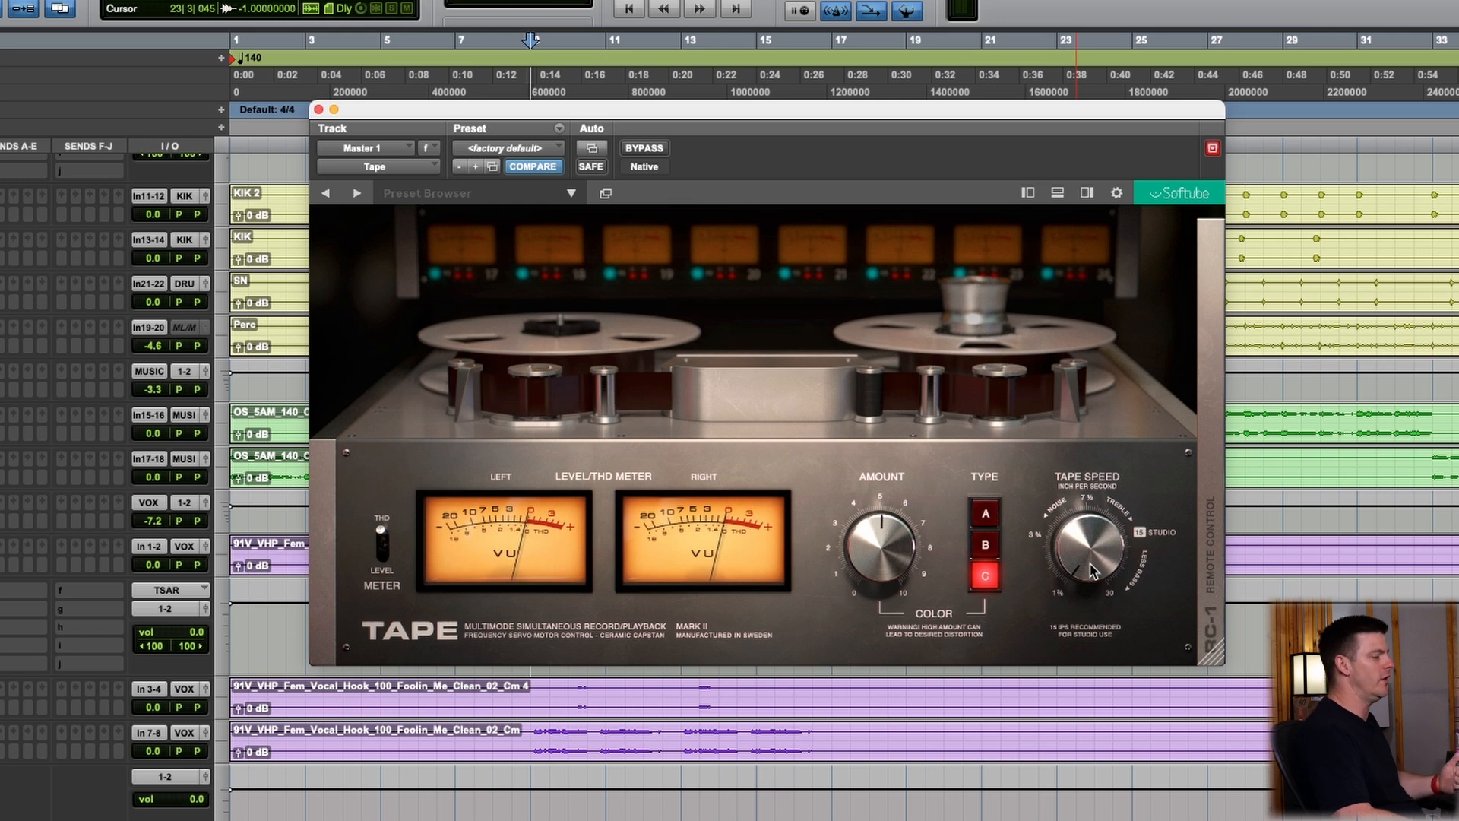
{"action": "left_click_drag", "start_coordinate": [1092, 571], "coordinate": [1098, 471]}
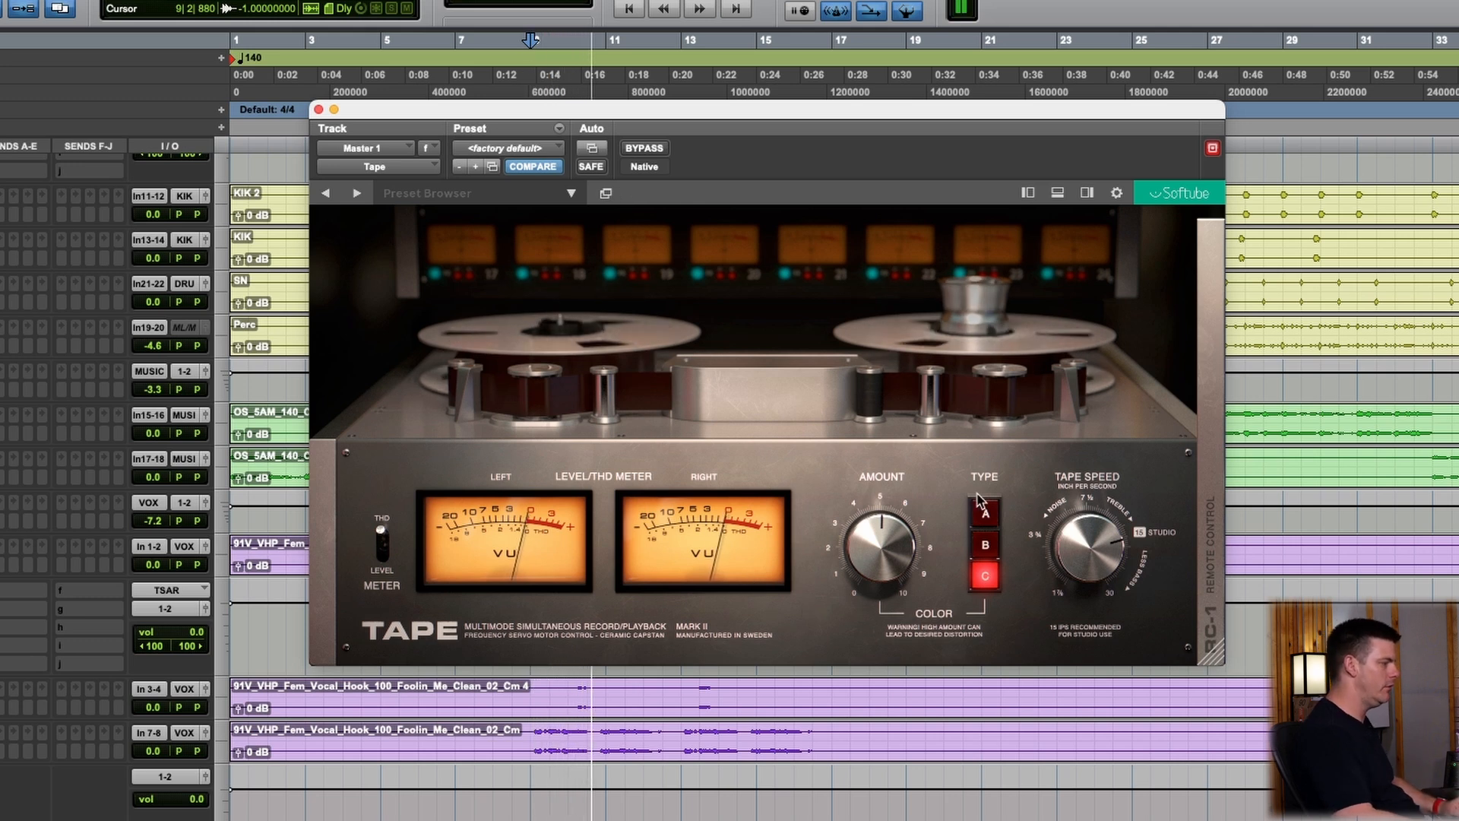
Audition color types A, B and C during playback with the color amount at 5.0, ending on type C
{"action": "left_click", "coordinate": [988, 516]}
{"action": "mouse_move", "coordinate": [897, 576]}
{"action": "left_mouse_down"}
{"action": "mouse_move", "coordinate": [877, 431]}
{"action": "mouse_move", "coordinate": [888, 599]}
{"action": "left_mouse_up"}
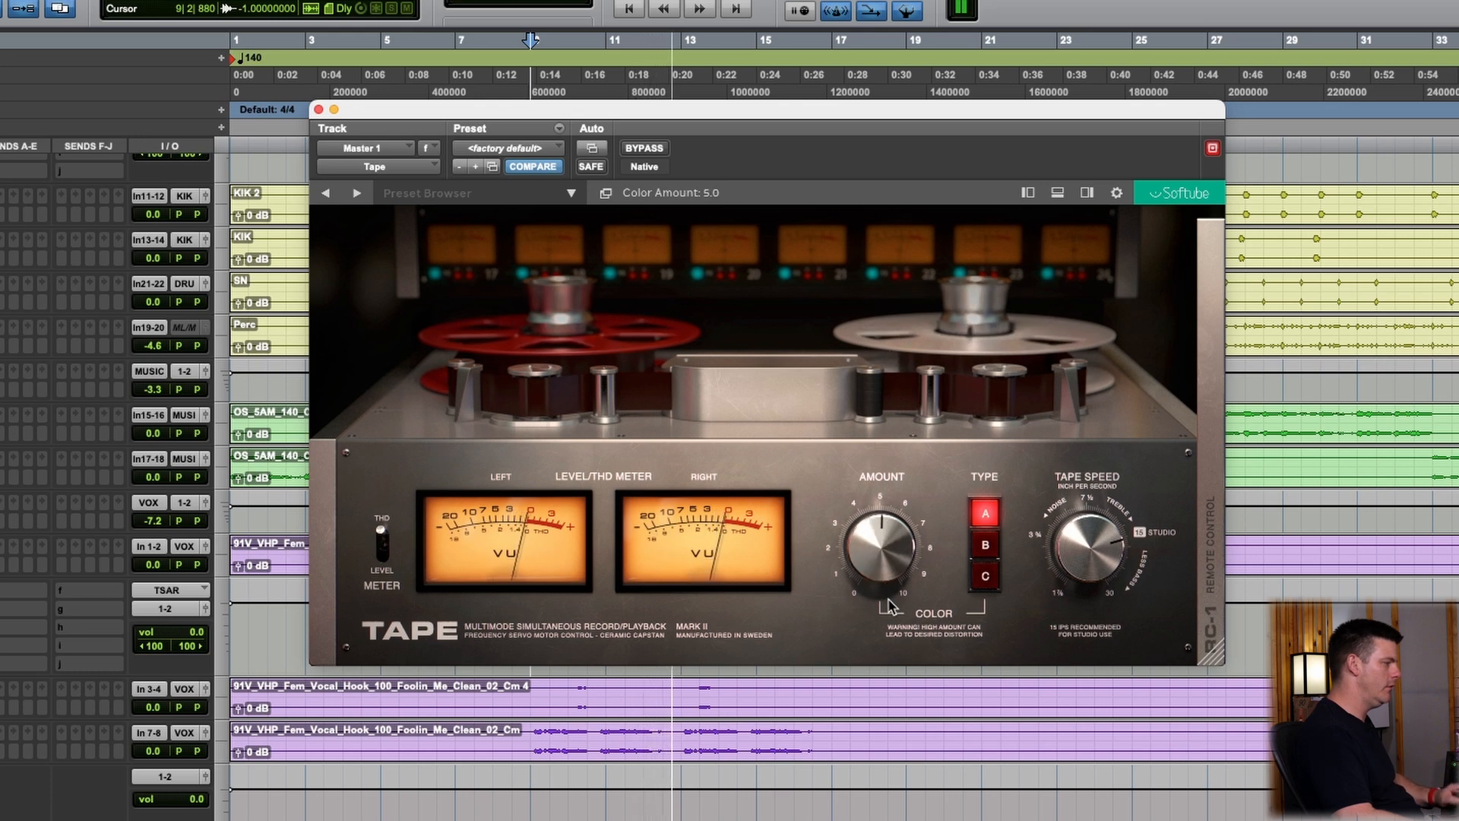
{"action": "left_click", "coordinate": [985, 544]}
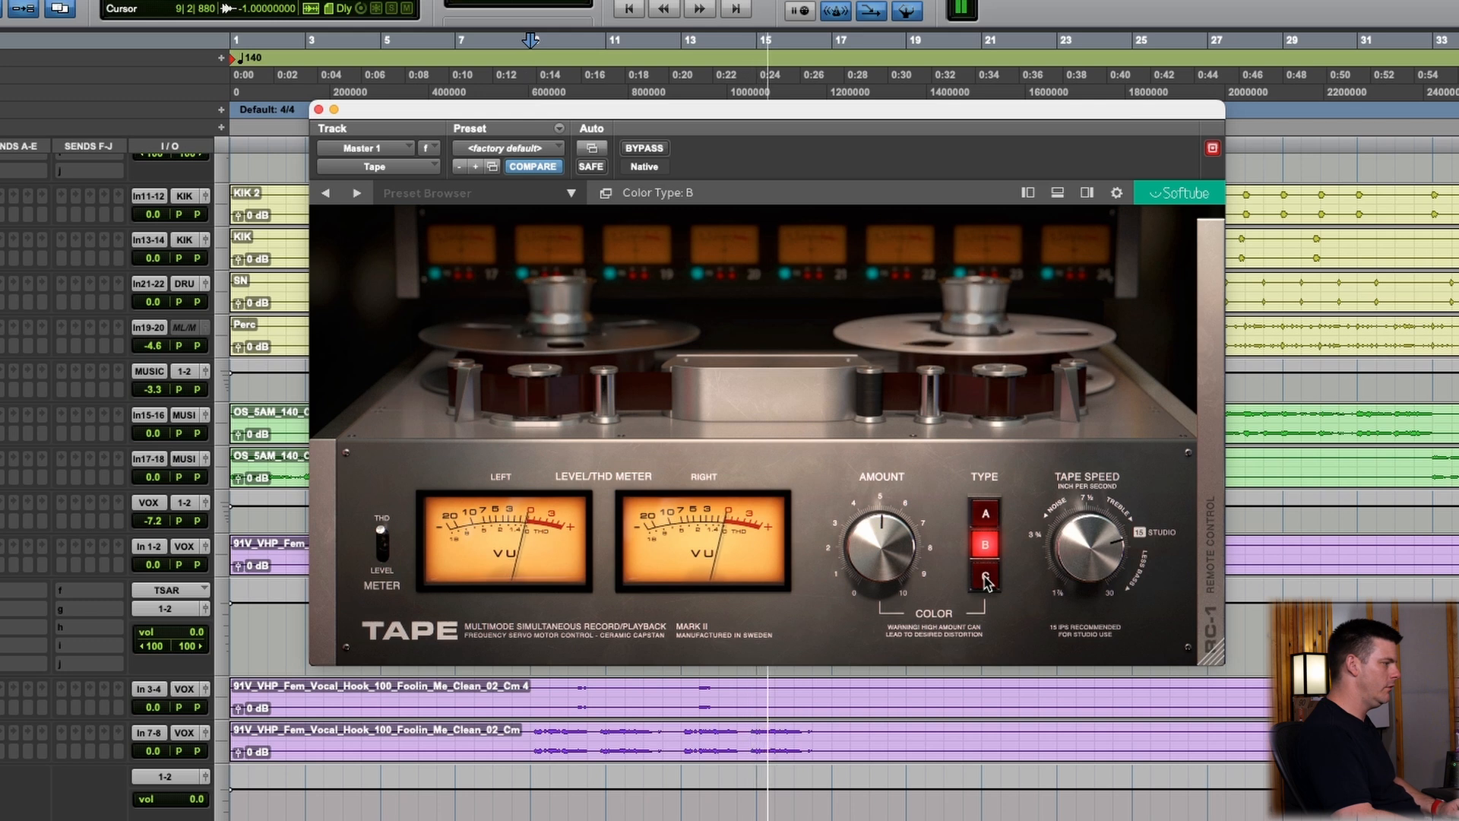
{"action": "left_click", "coordinate": [986, 578]}
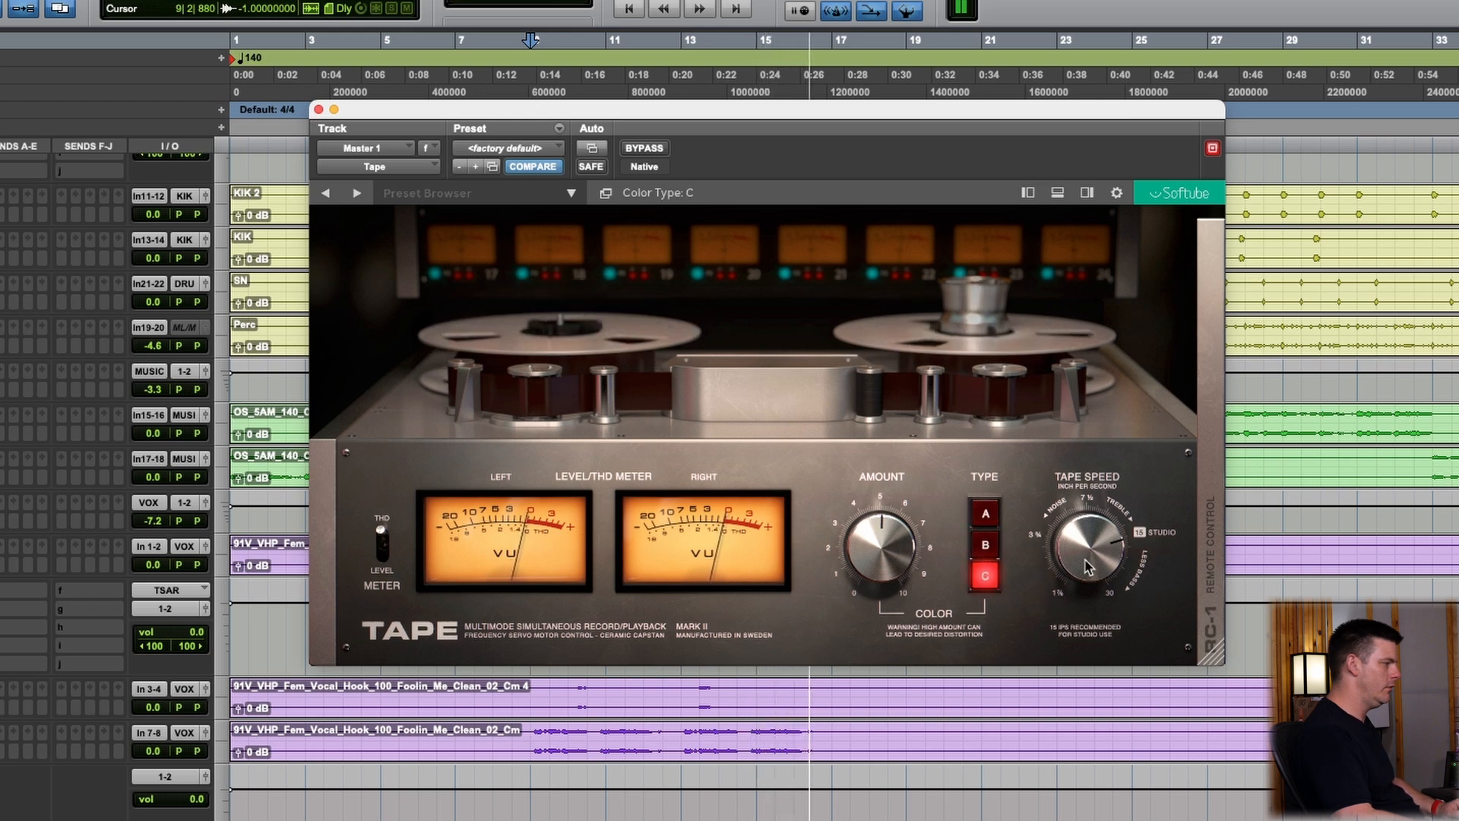
Try the tape speed at 30 IPS during playback and bring it back to 15 IPS
{"action": "left_click_drag", "start_coordinate": [1088, 568], "coordinate": [1087, 724]}
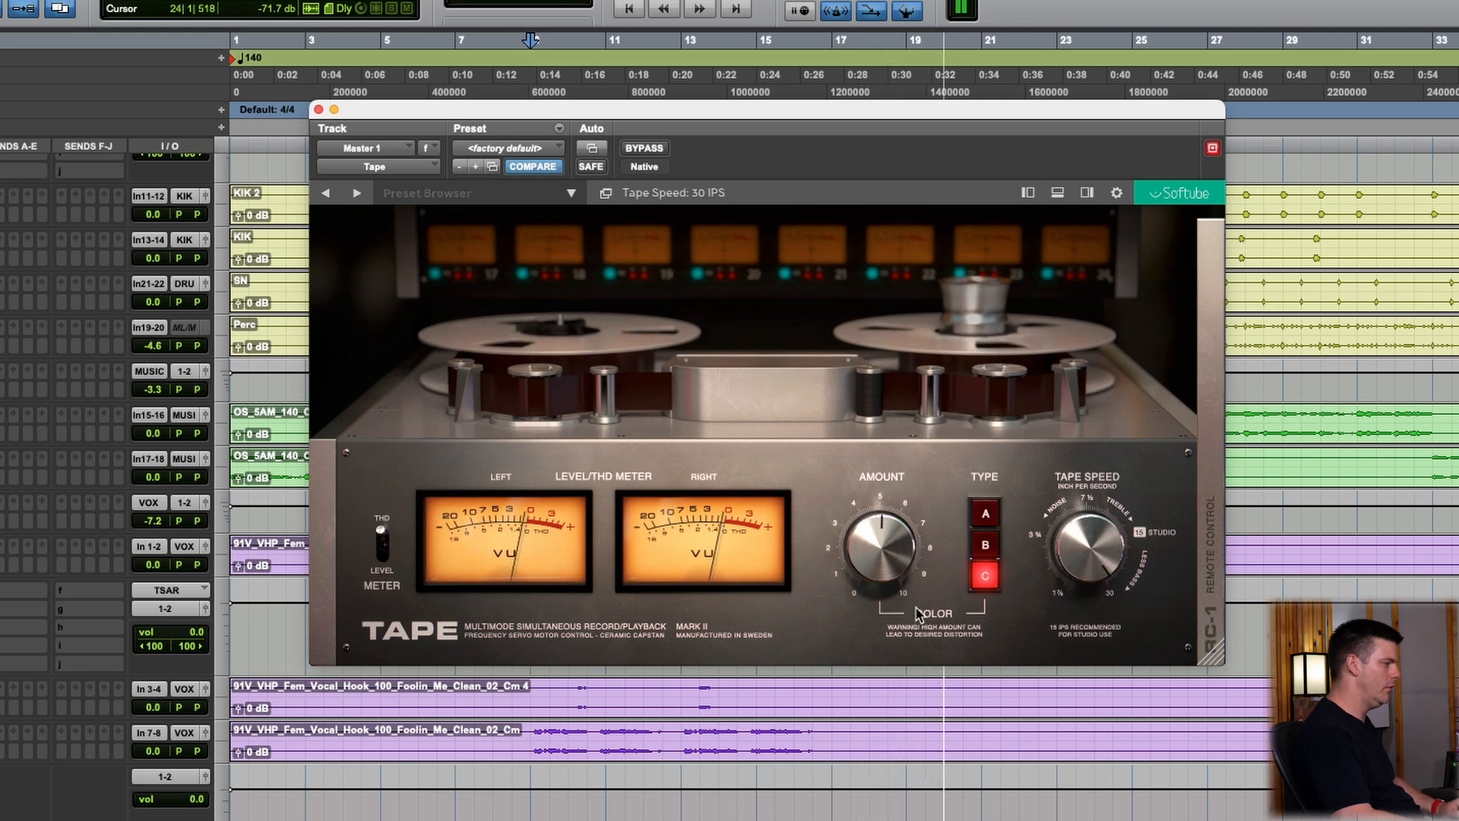
{"action": "left_click_drag", "start_coordinate": [909, 495], "coordinate": [914, 418]}
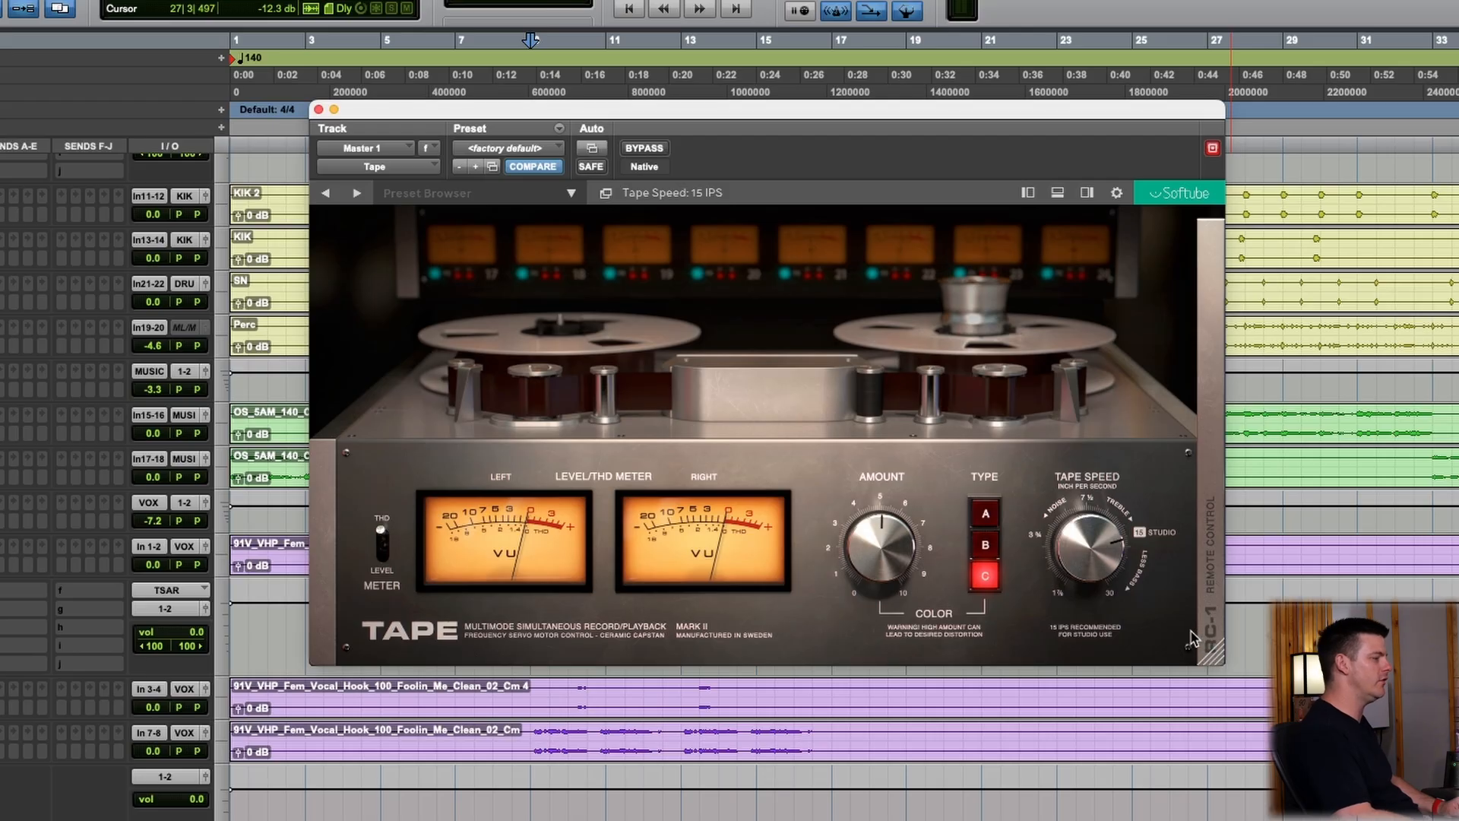
Open the RC-1 remote control section and set the speed stability to 30.5%
{"action": "left_click", "coordinate": [1206, 570]}
{"action": "left_click_drag", "start_coordinate": [969, 391], "coordinate": [930, 216]}
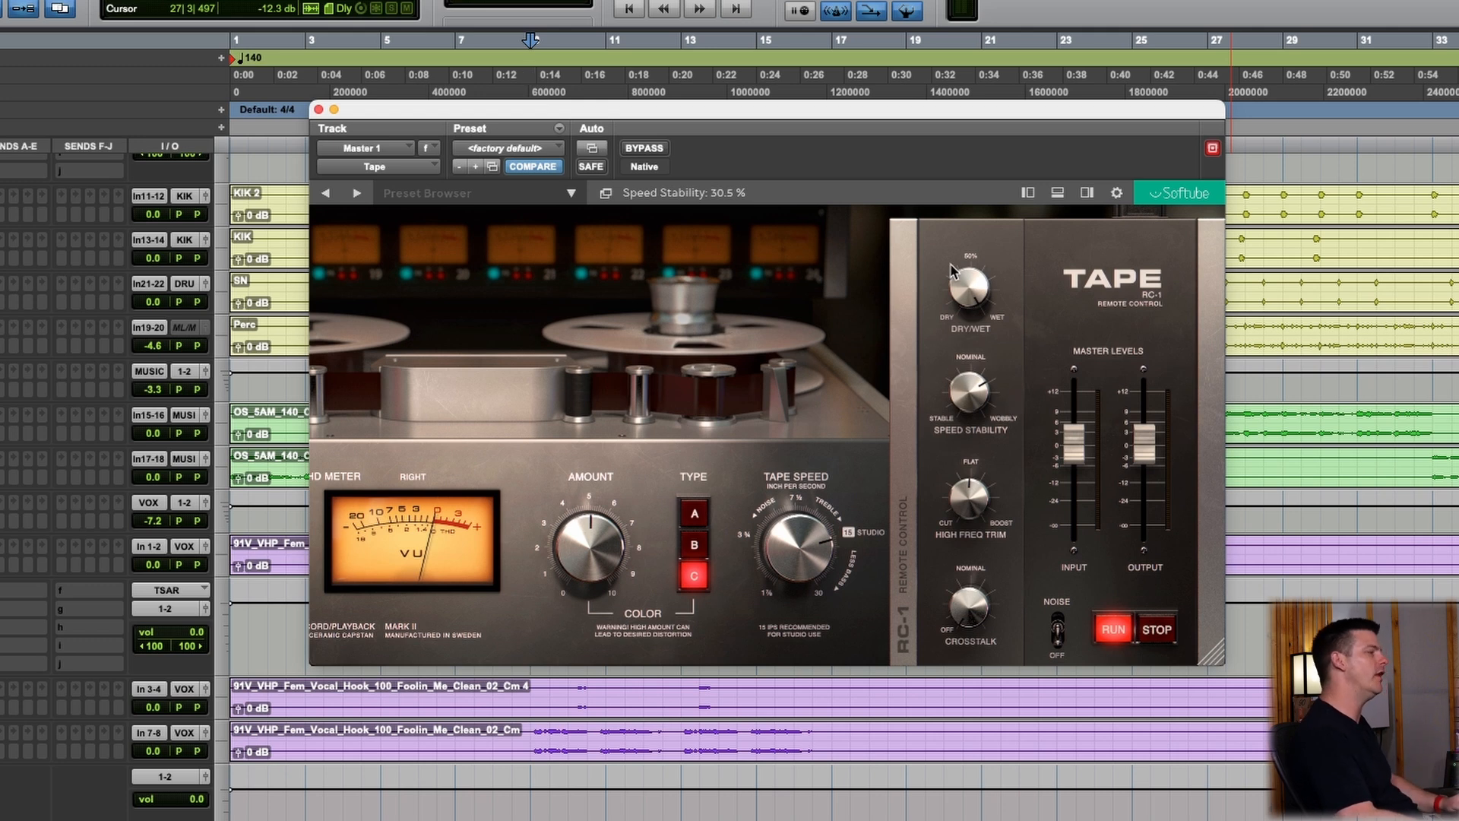
During playback, try dry/wet at about 50% and speed stability at 79.5%, settling on 72.5% dry/wet and 31.5% stability
{"action": "key", "text": "space"}
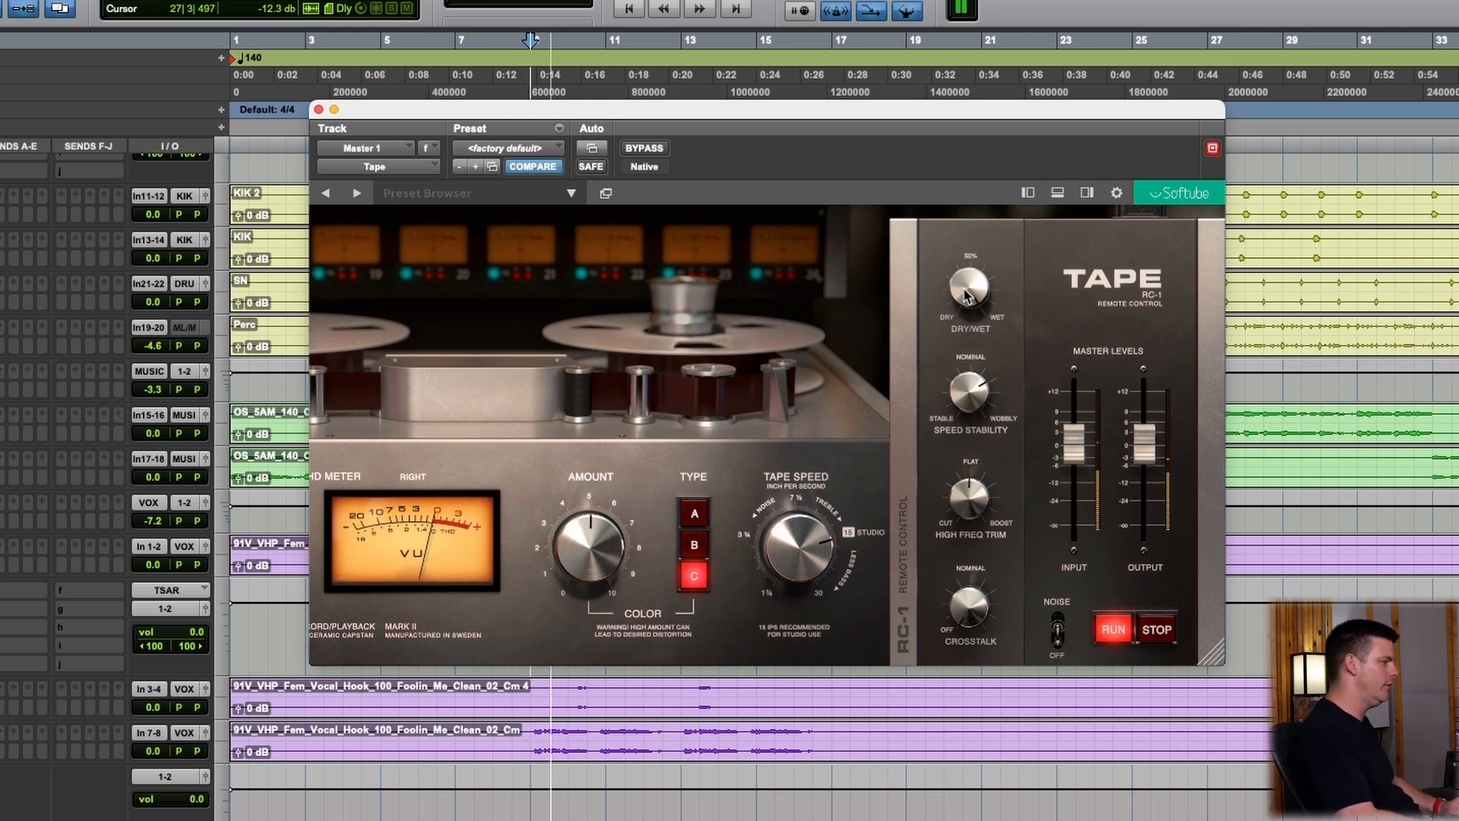
{"action": "left_click", "coordinate": [966, 294]}
{"action": "left_click_drag", "start_coordinate": [963, 388], "coordinate": [975, 481]}
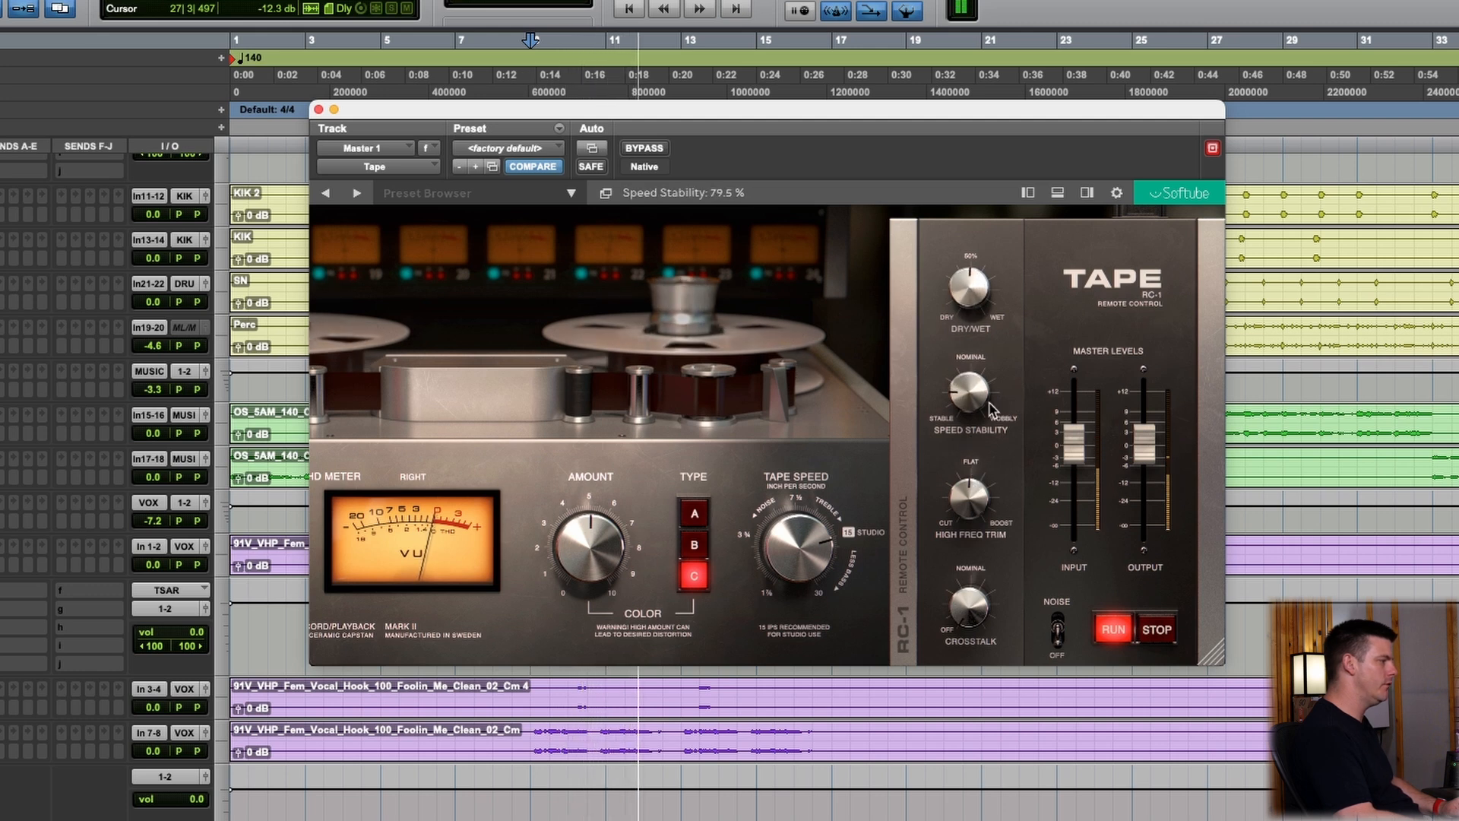
{"action": "left_click_drag", "start_coordinate": [978, 295], "coordinate": [988, 269]}
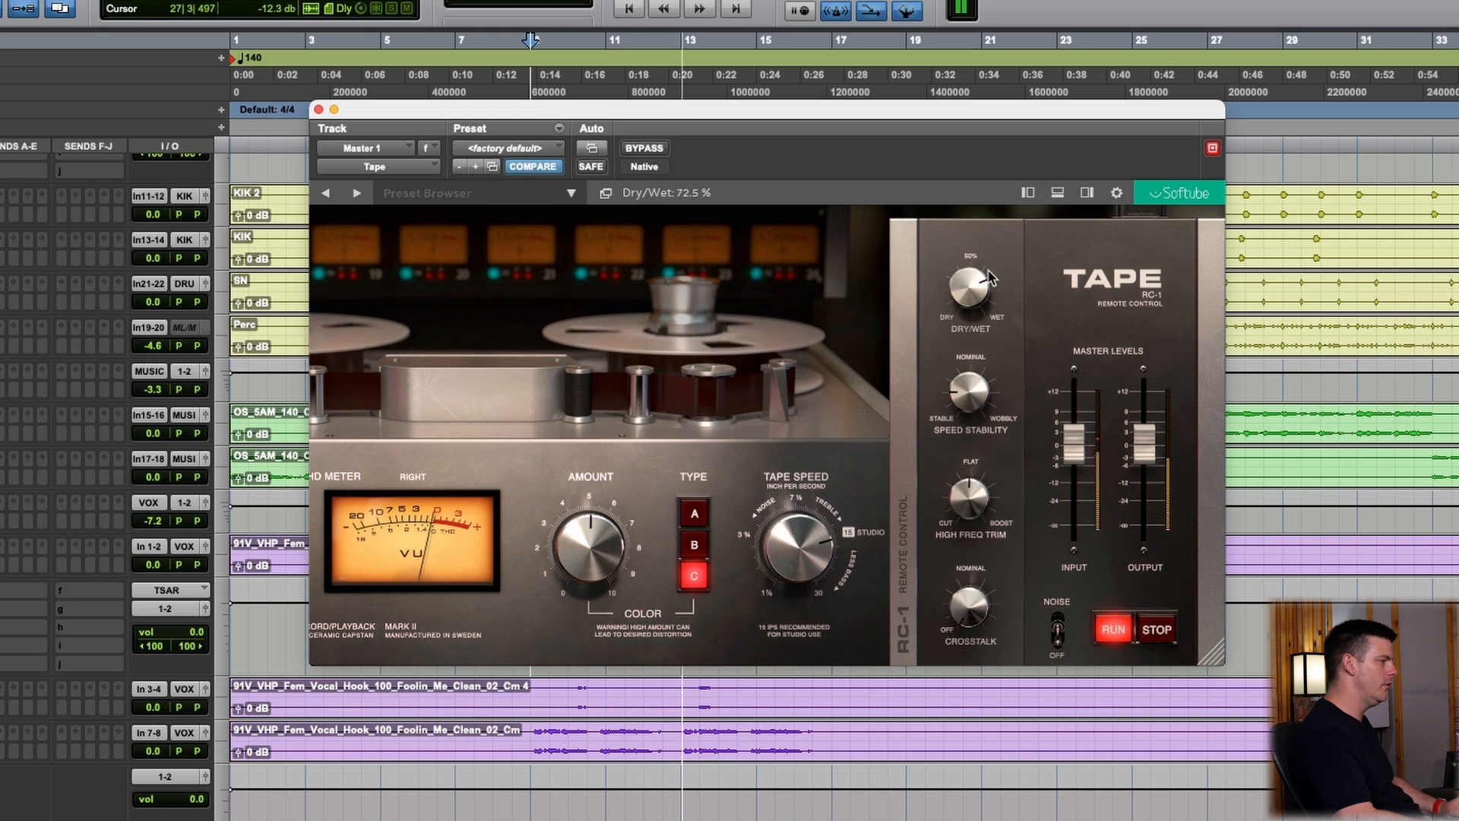
{"action": "left_click_drag", "start_coordinate": [976, 392], "coordinate": [991, 313]}
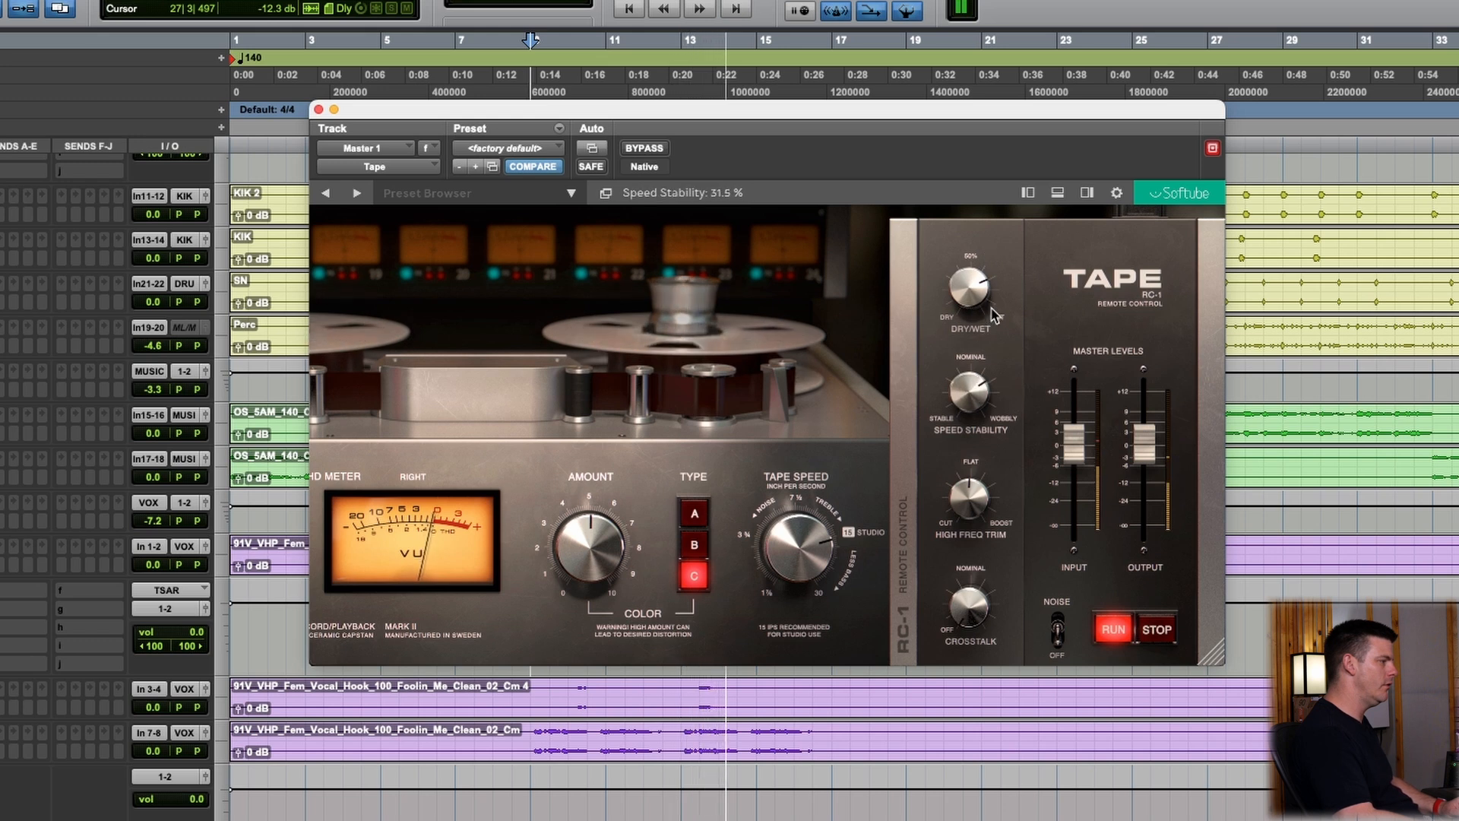
Set the high frequency trim to 2.8 and stop the tape machine in the plugin
{"action": "left_click_drag", "start_coordinate": [991, 507], "coordinate": [996, 456]}
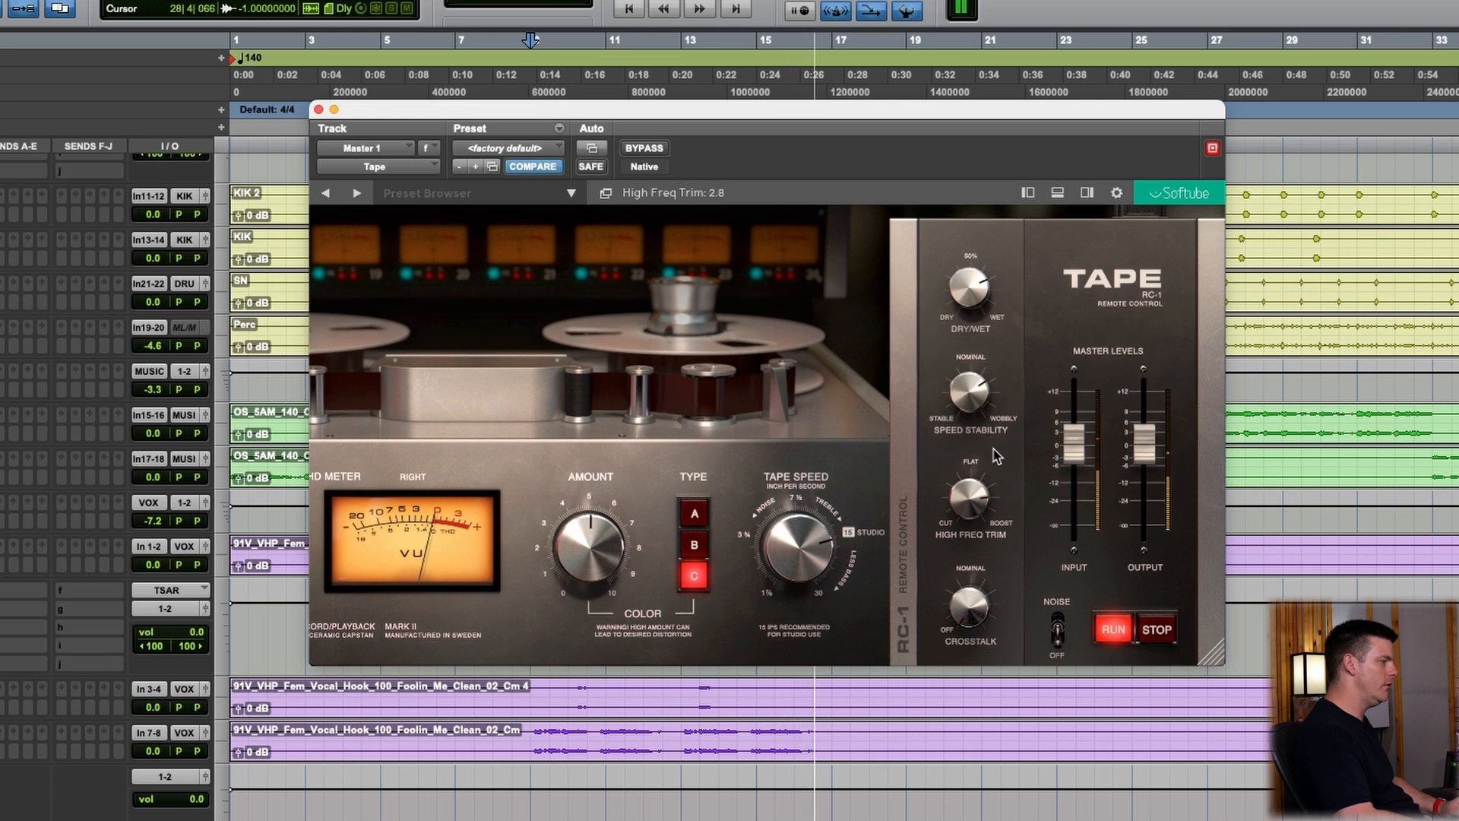
{"action": "left_click", "coordinate": [1157, 630]}
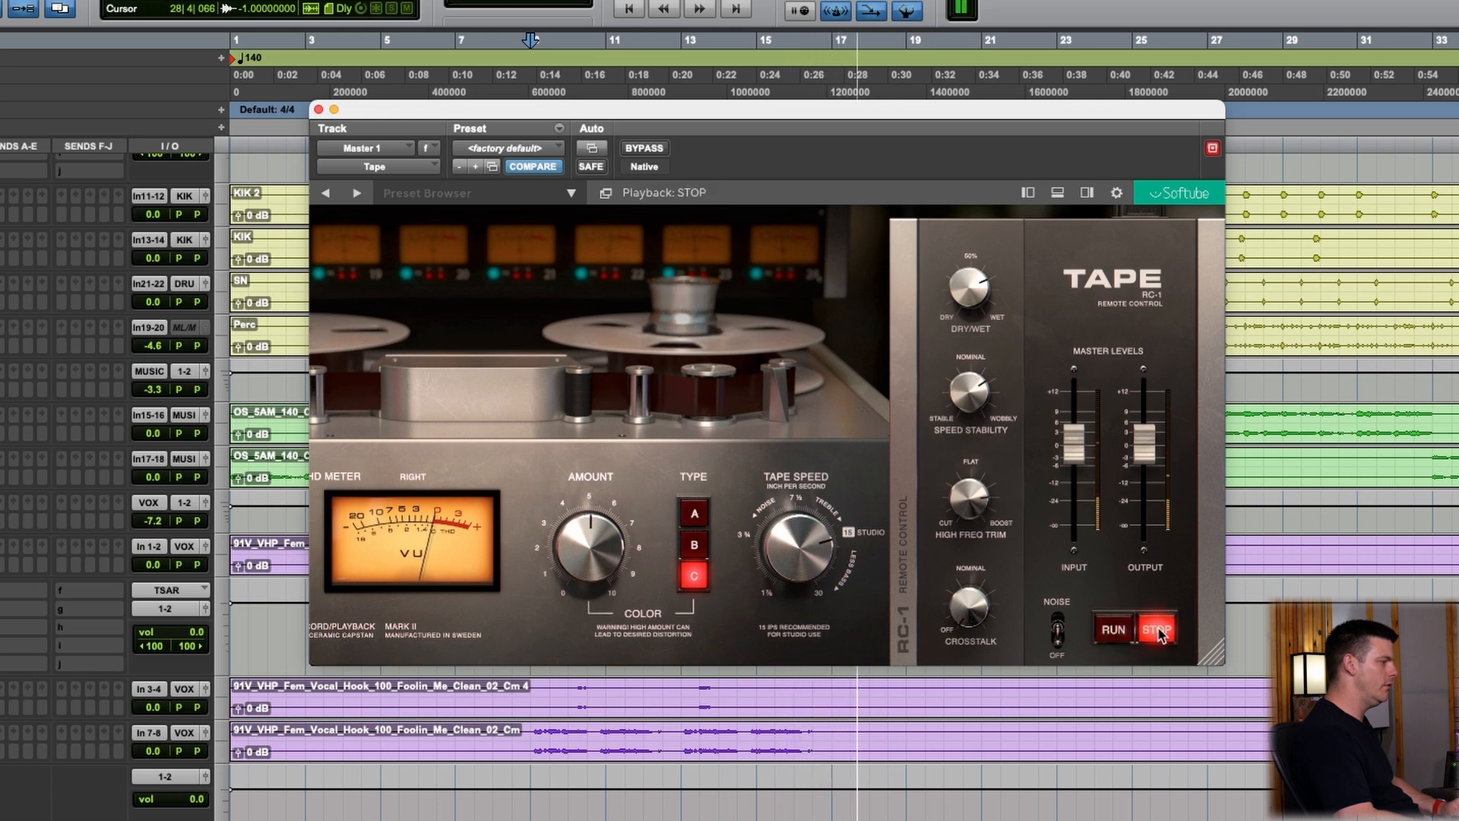
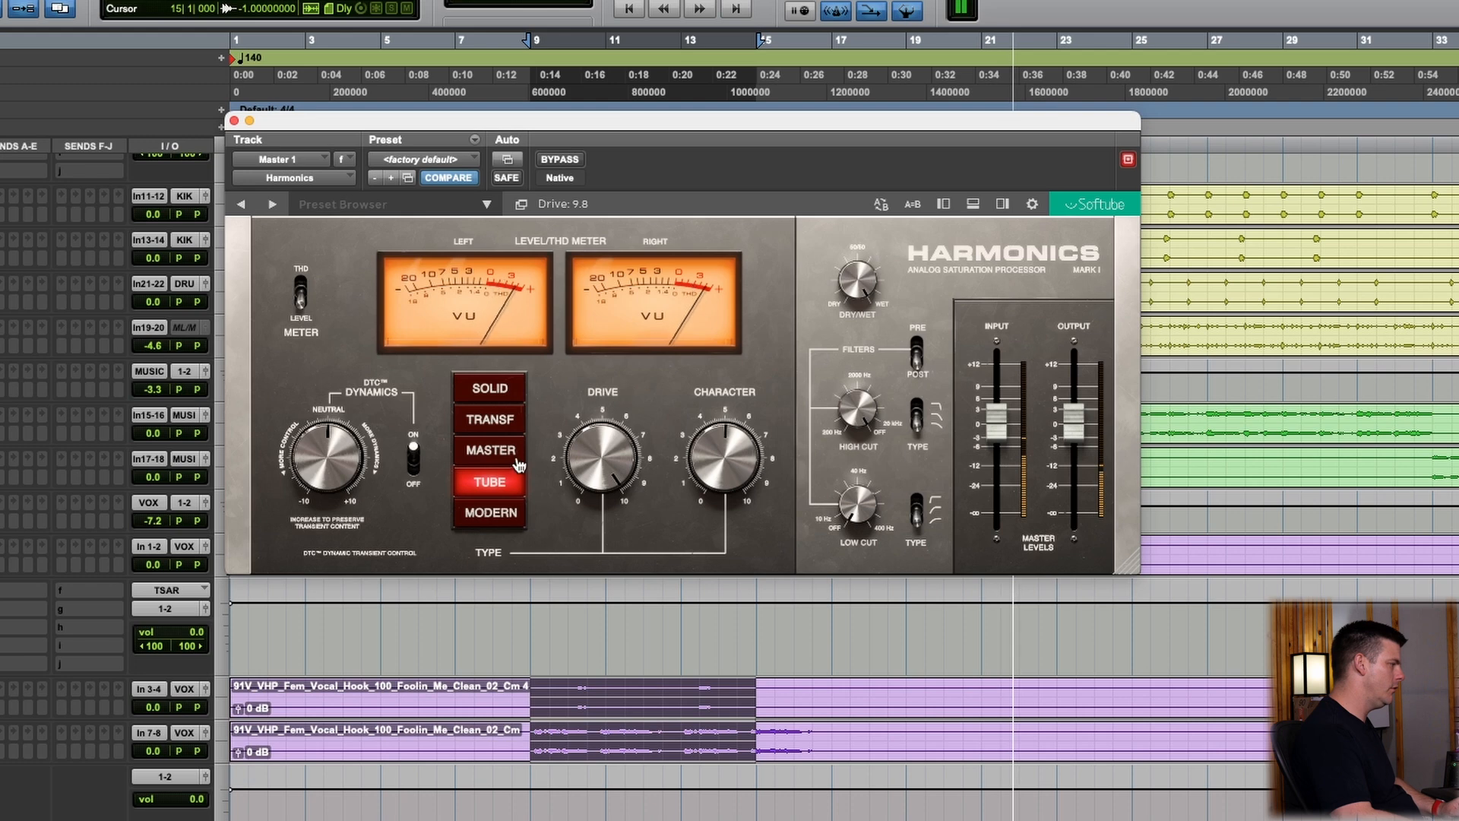
Audition the Harmonics Transformer and Modern saturation types on the master during playback, then raise the drive
{"action": "left_click", "coordinate": [495, 418]}
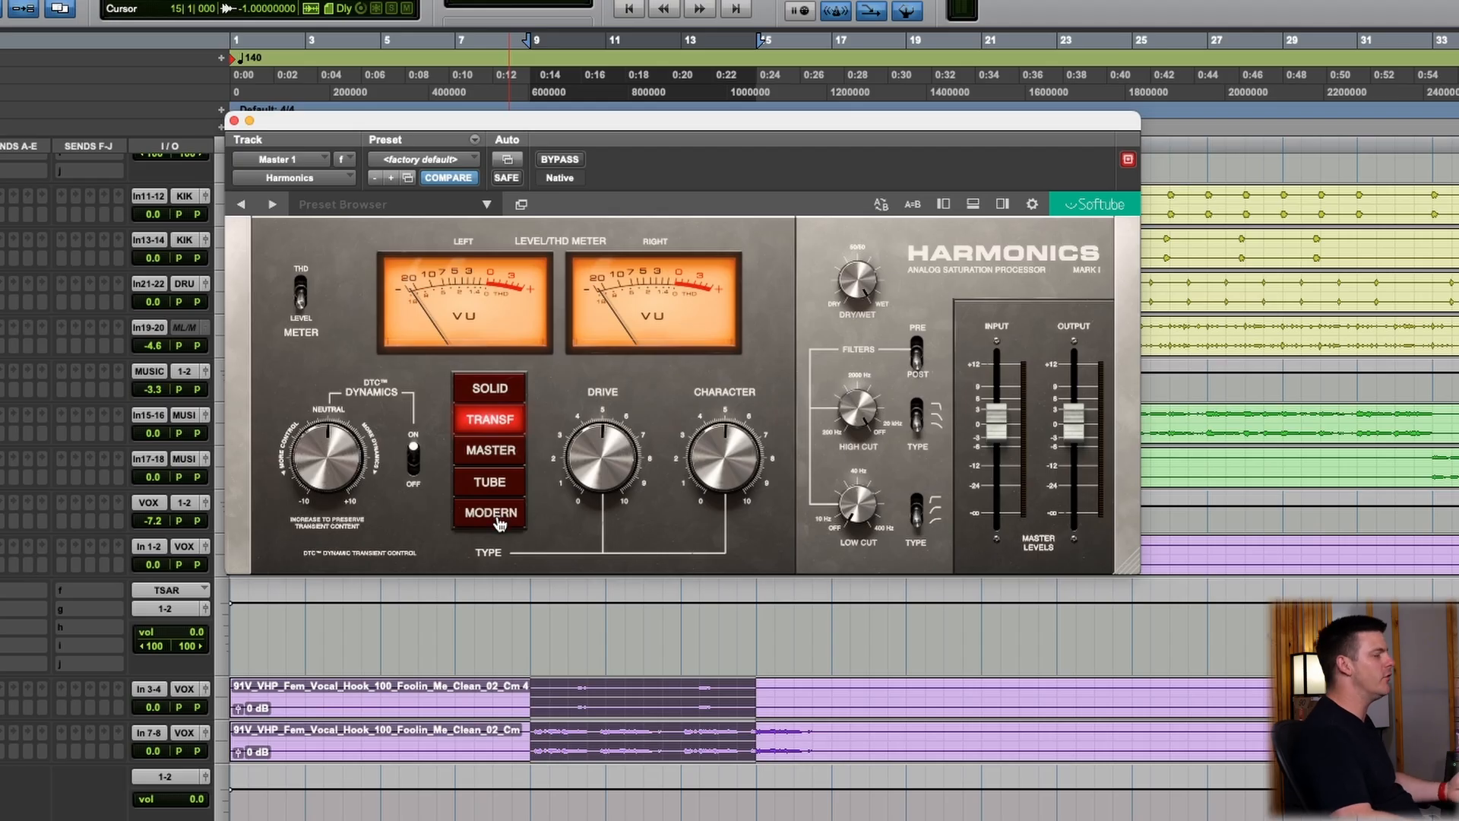
{"action": "left_click", "coordinate": [491, 512]}
{"action": "left_click", "coordinate": [507, 424]}
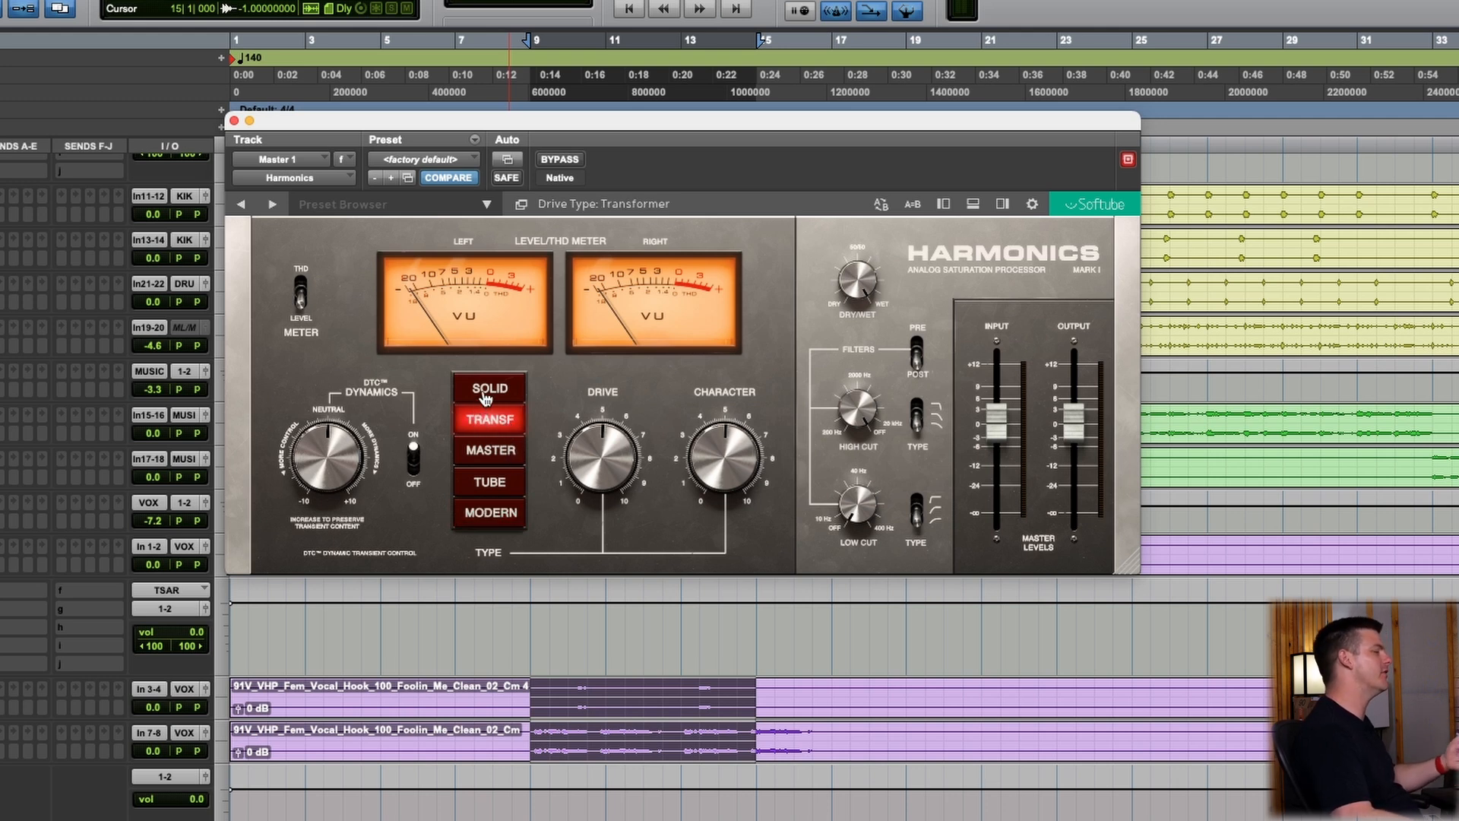
{"action": "left_click", "coordinate": [502, 509]}
{"action": "left_click", "coordinate": [490, 422]}
{"action": "key", "text": "space"}
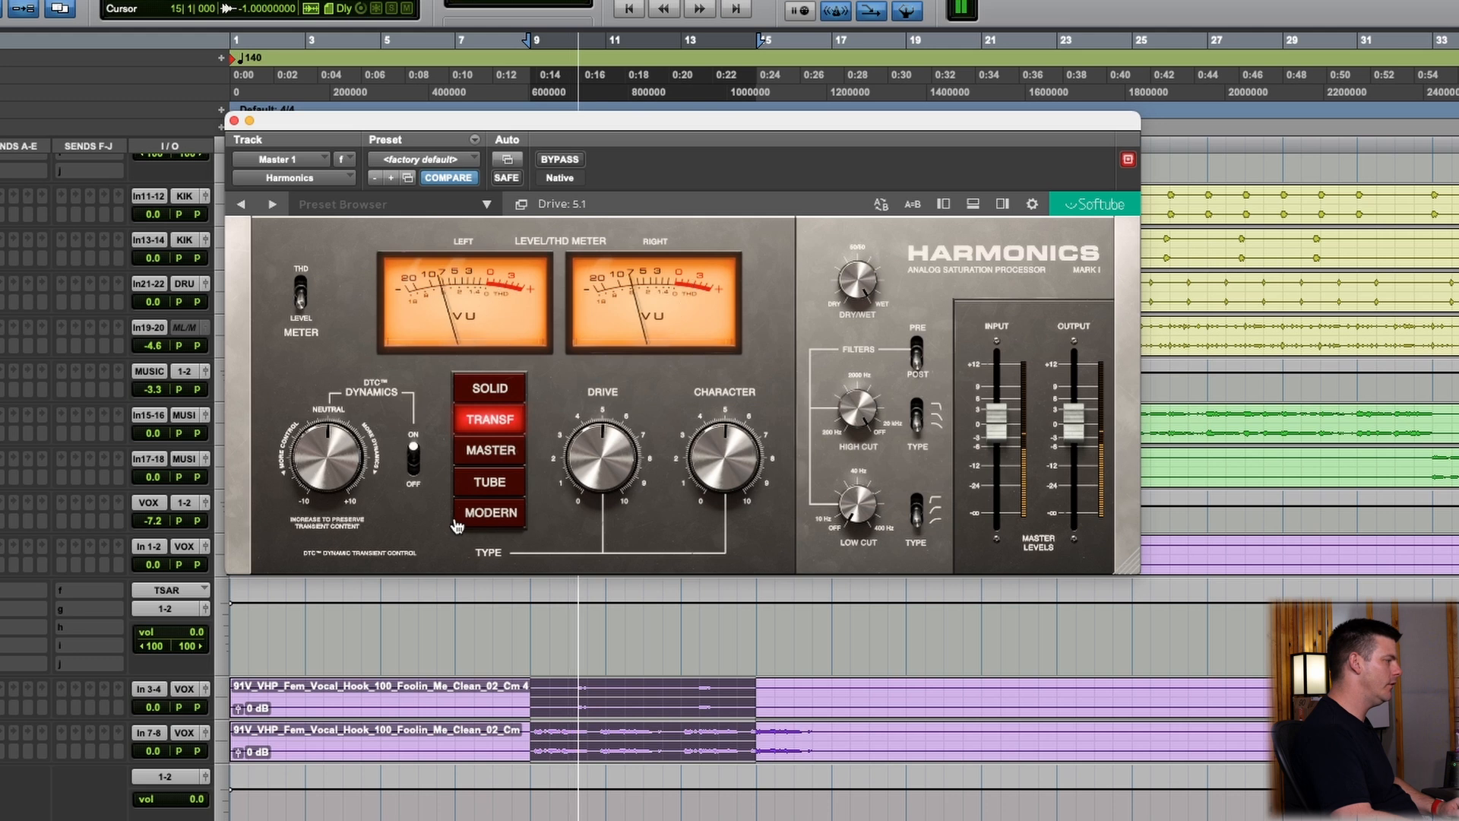
{"action": "left_click", "coordinate": [490, 514]}
{"action": "mouse_move", "coordinate": [604, 450]}
{"action": "left_mouse_down"}
{"action": "mouse_move", "coordinate": [616, 400]}
{"action": "mouse_move", "coordinate": [617, 427]}
{"action": "left_mouse_up"}
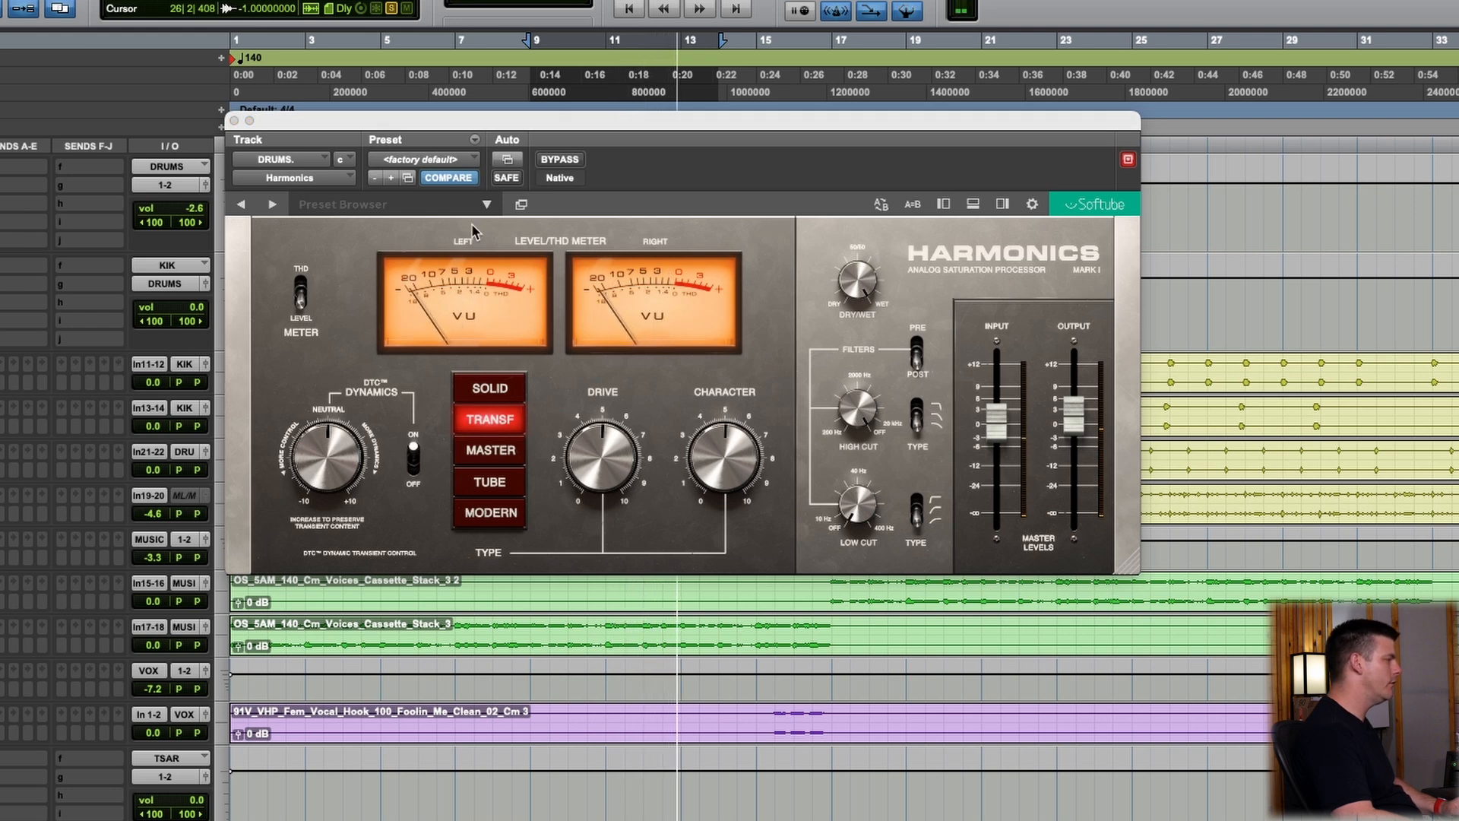
Compare the drum bus Harmonics with and without bypass, then alternate its type between Modern and Transformer, ending on Modern
{"action": "left_click", "coordinate": [558, 159]}
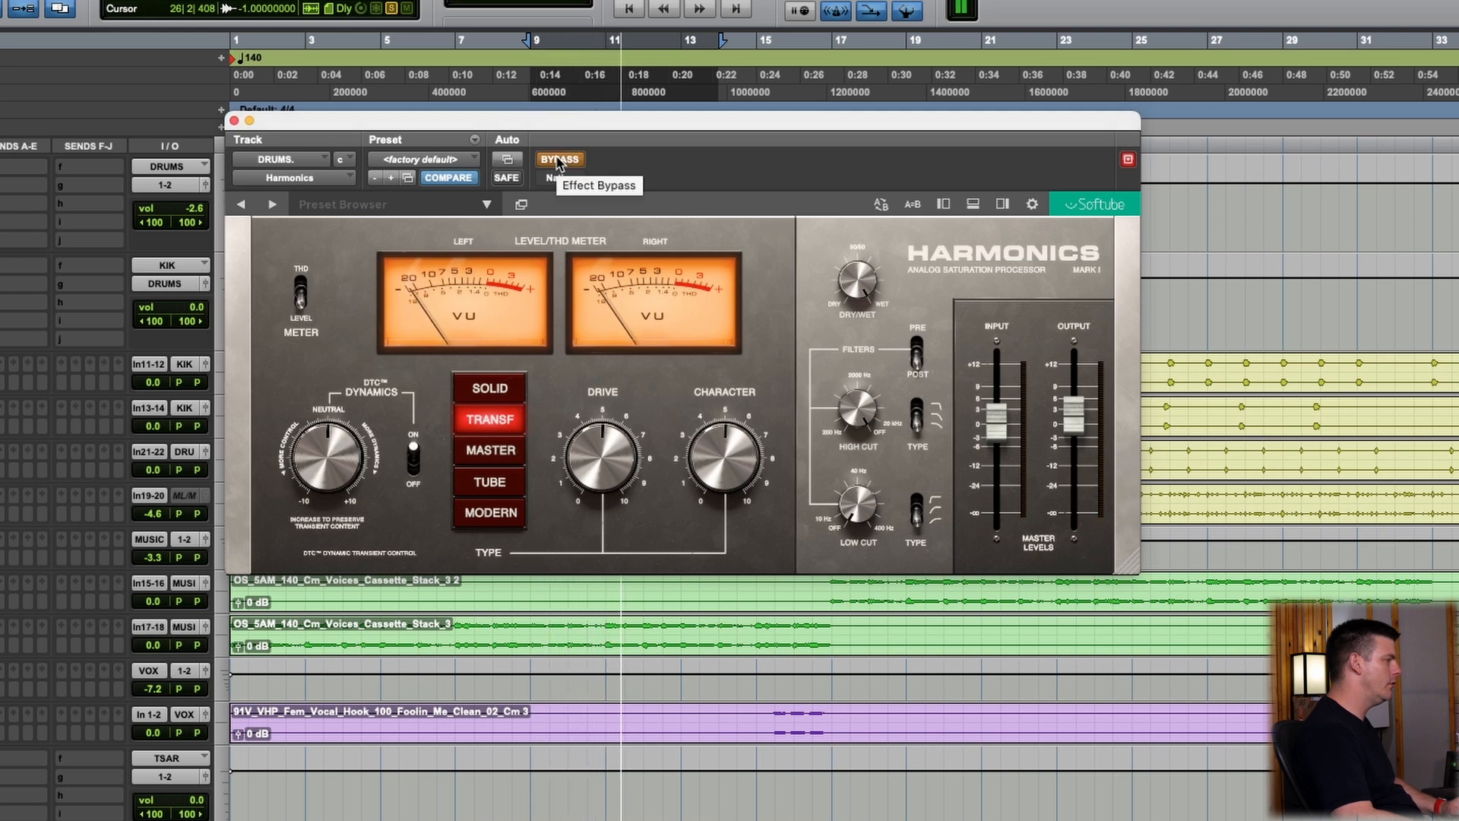
{"action": "left_click", "coordinate": [558, 160]}
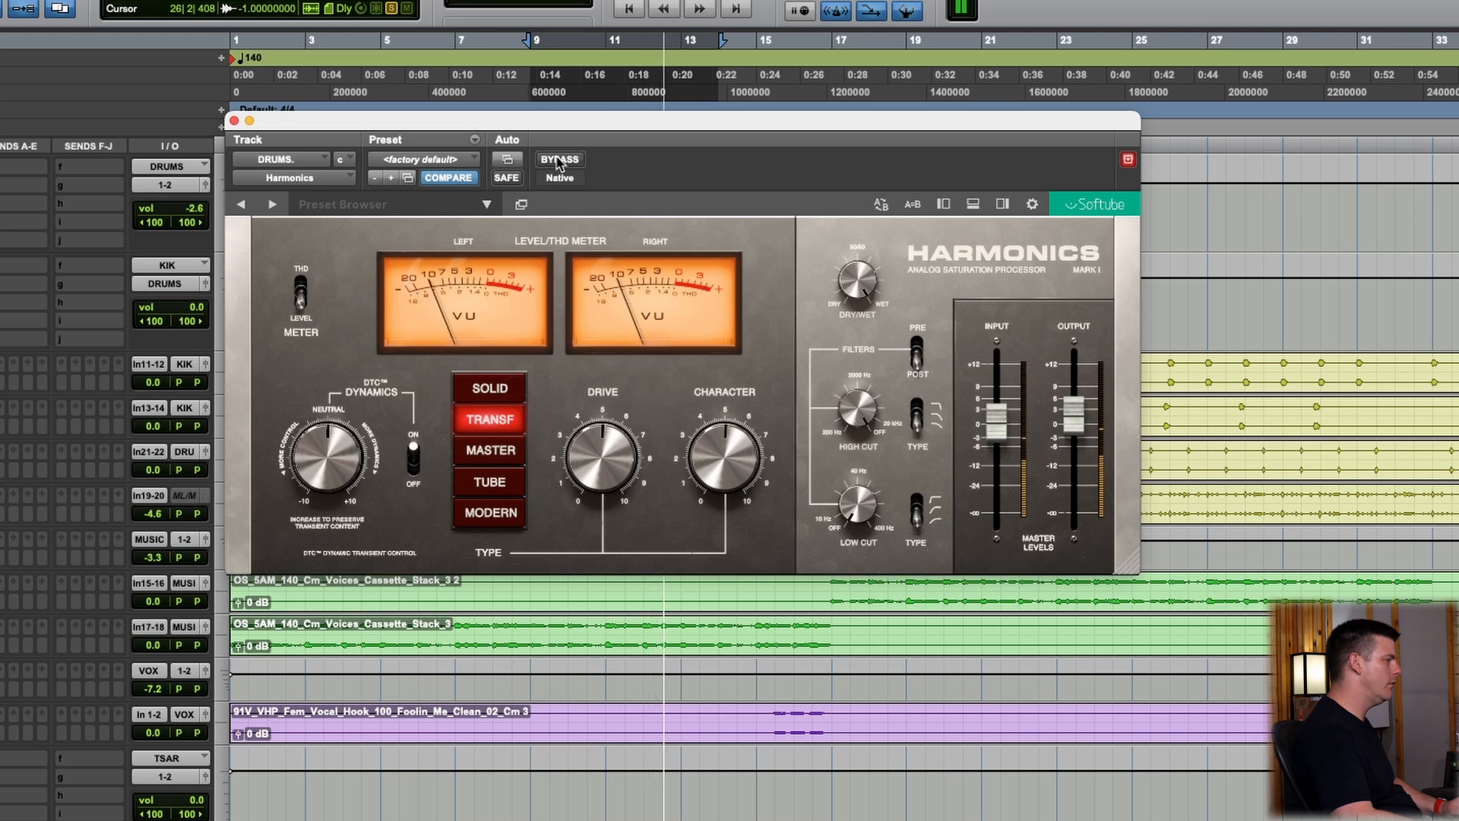
{"action": "left_click", "coordinate": [491, 513]}
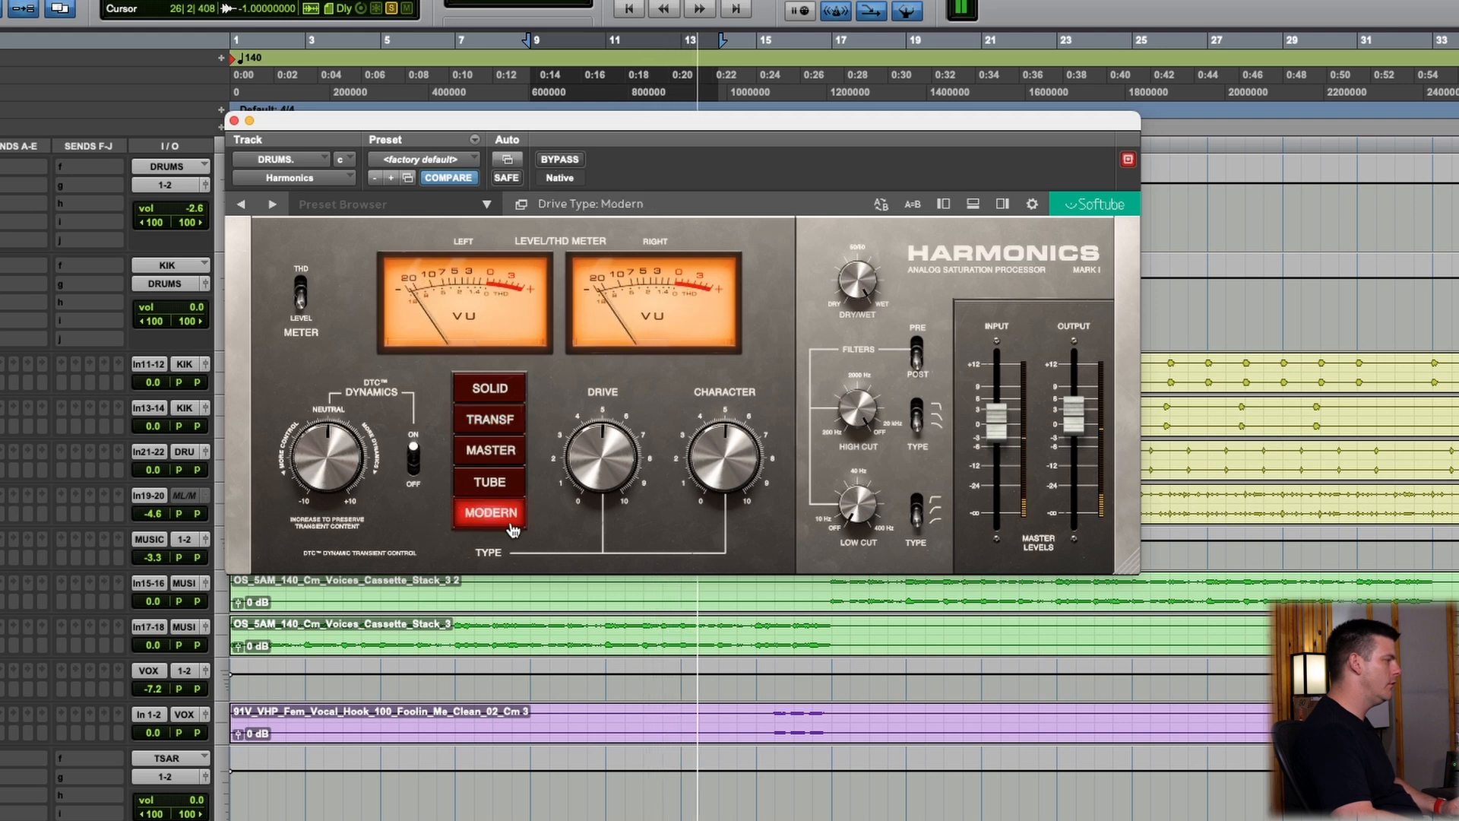
{"action": "left_click", "coordinate": [506, 430]}
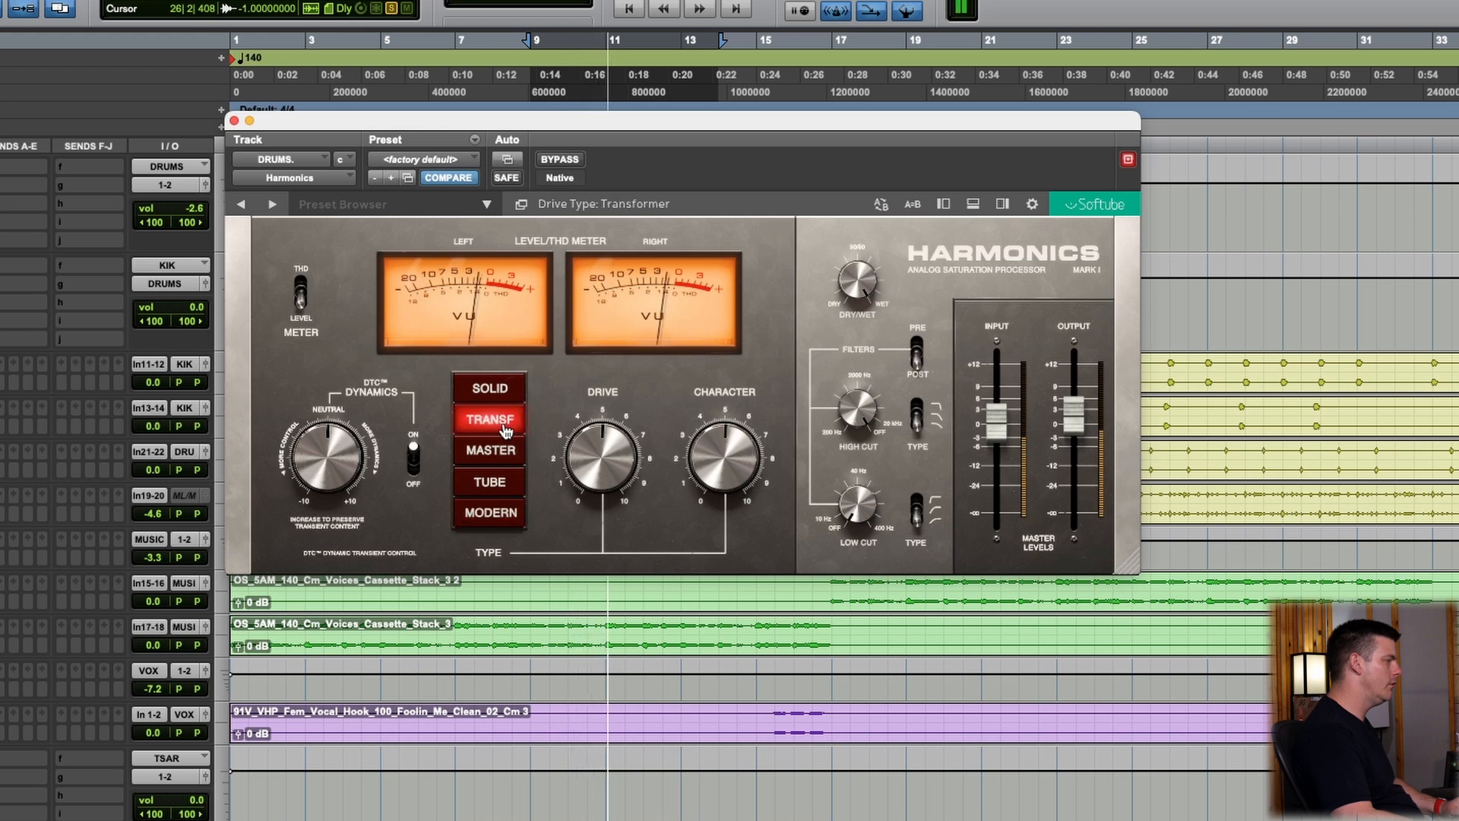
{"action": "left_click", "coordinate": [492, 519]}
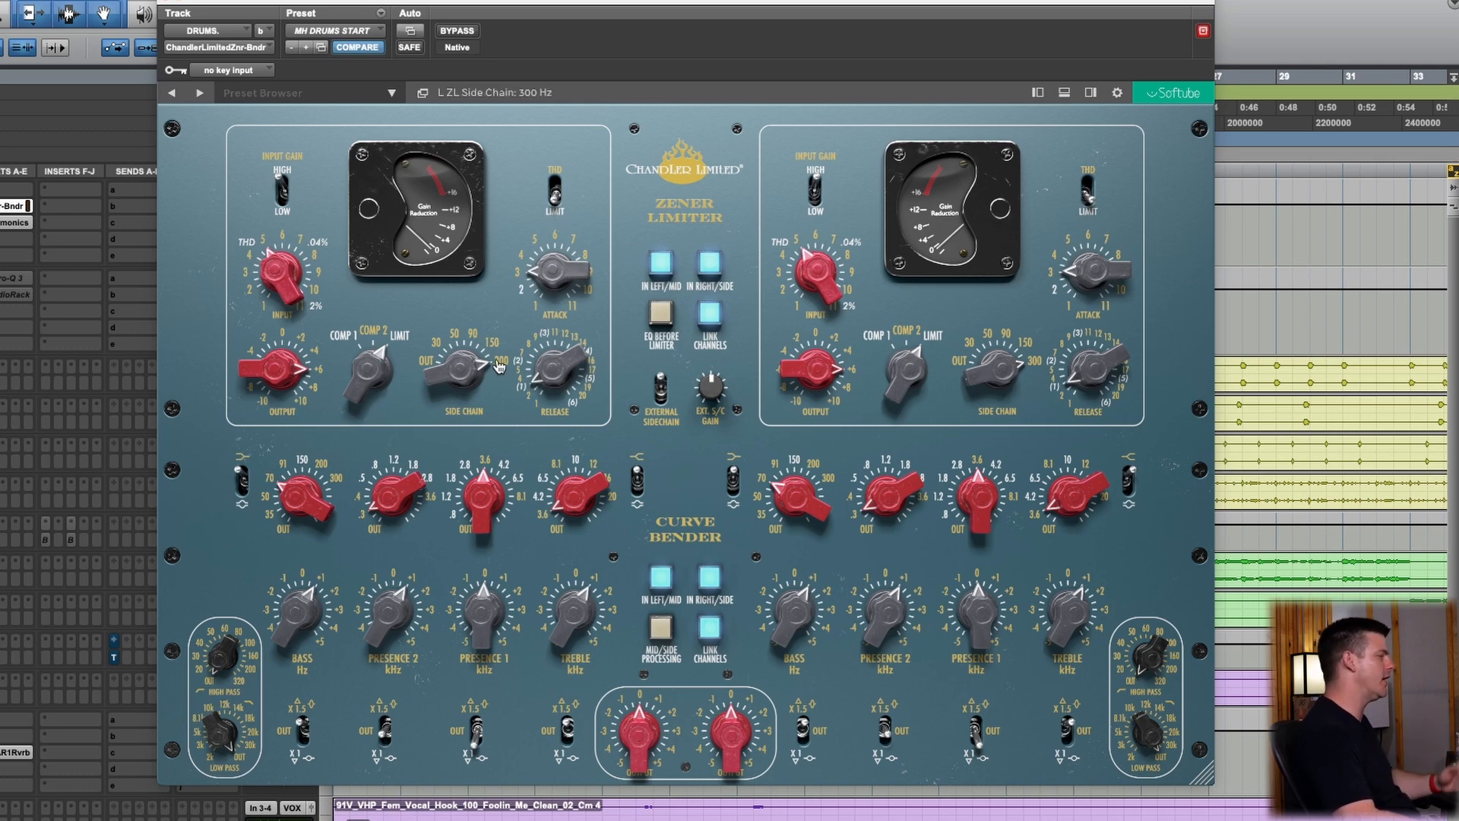
Set the Zener limiter's side chain filter on the drums to 90 Hz and compare the processing with bypass
{"action": "left_click_drag", "start_coordinate": [462, 382], "coordinate": [456, 423]}
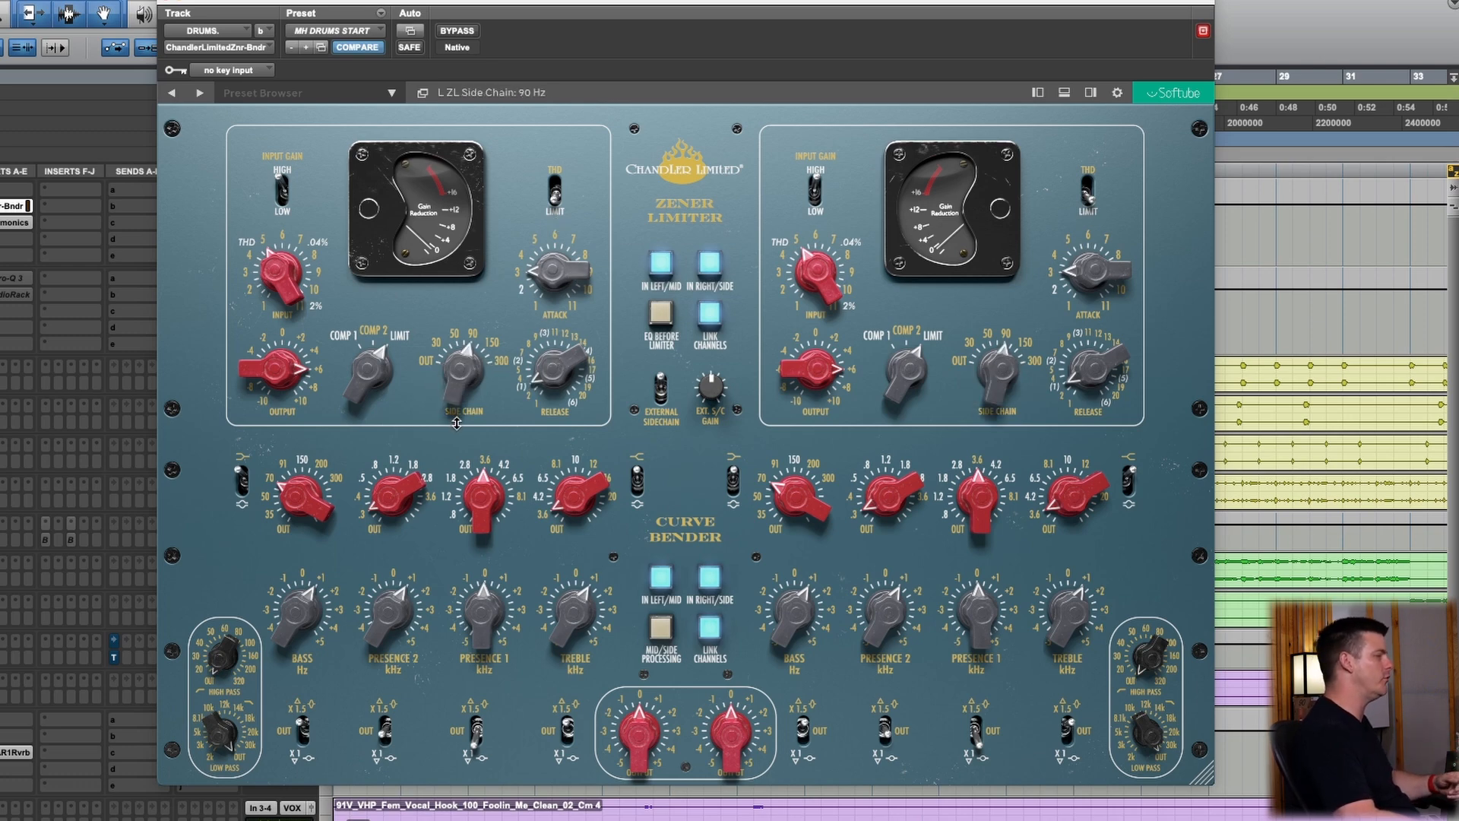
{"action": "left_click_drag", "start_coordinate": [477, 365], "coordinate": [395, 372]}
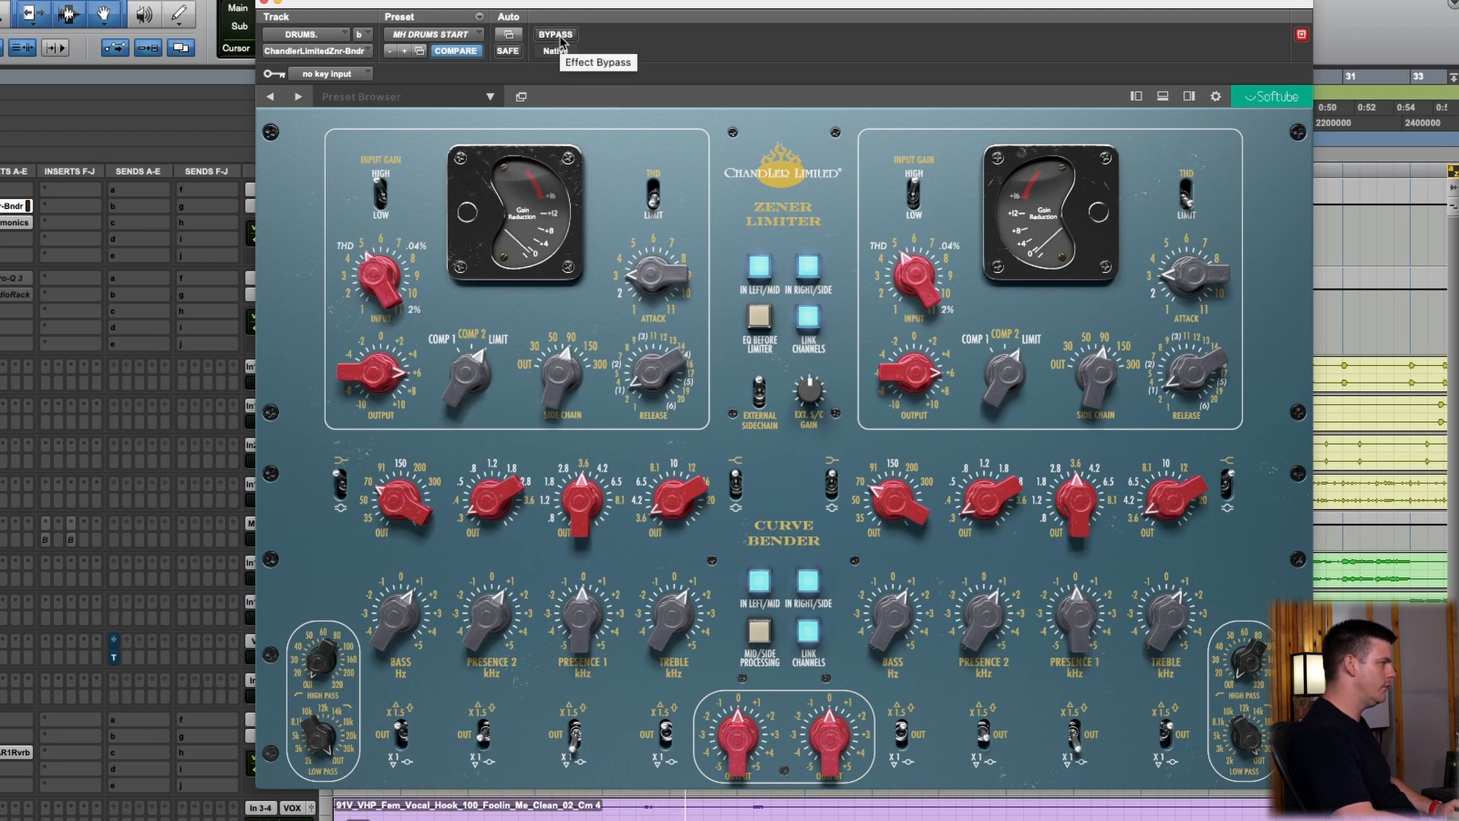
{"action": "left_click", "coordinate": [556, 35]}
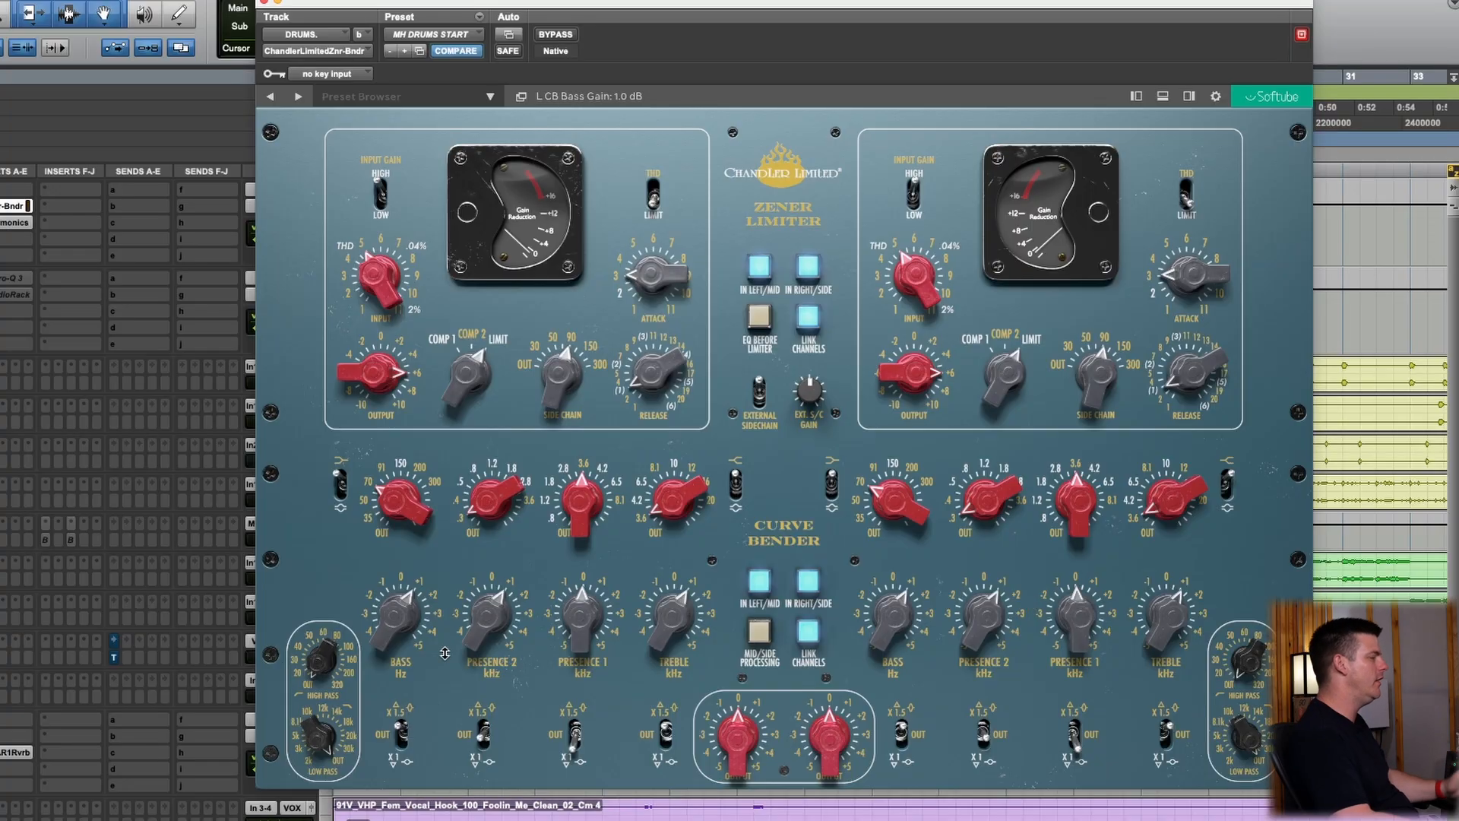
Set the Curve Bender's bass gain to 0.0 dB and raise the Presence 1 gain slightly
{"action": "left_click_drag", "start_coordinate": [399, 612], "coordinate": [400, 682]}
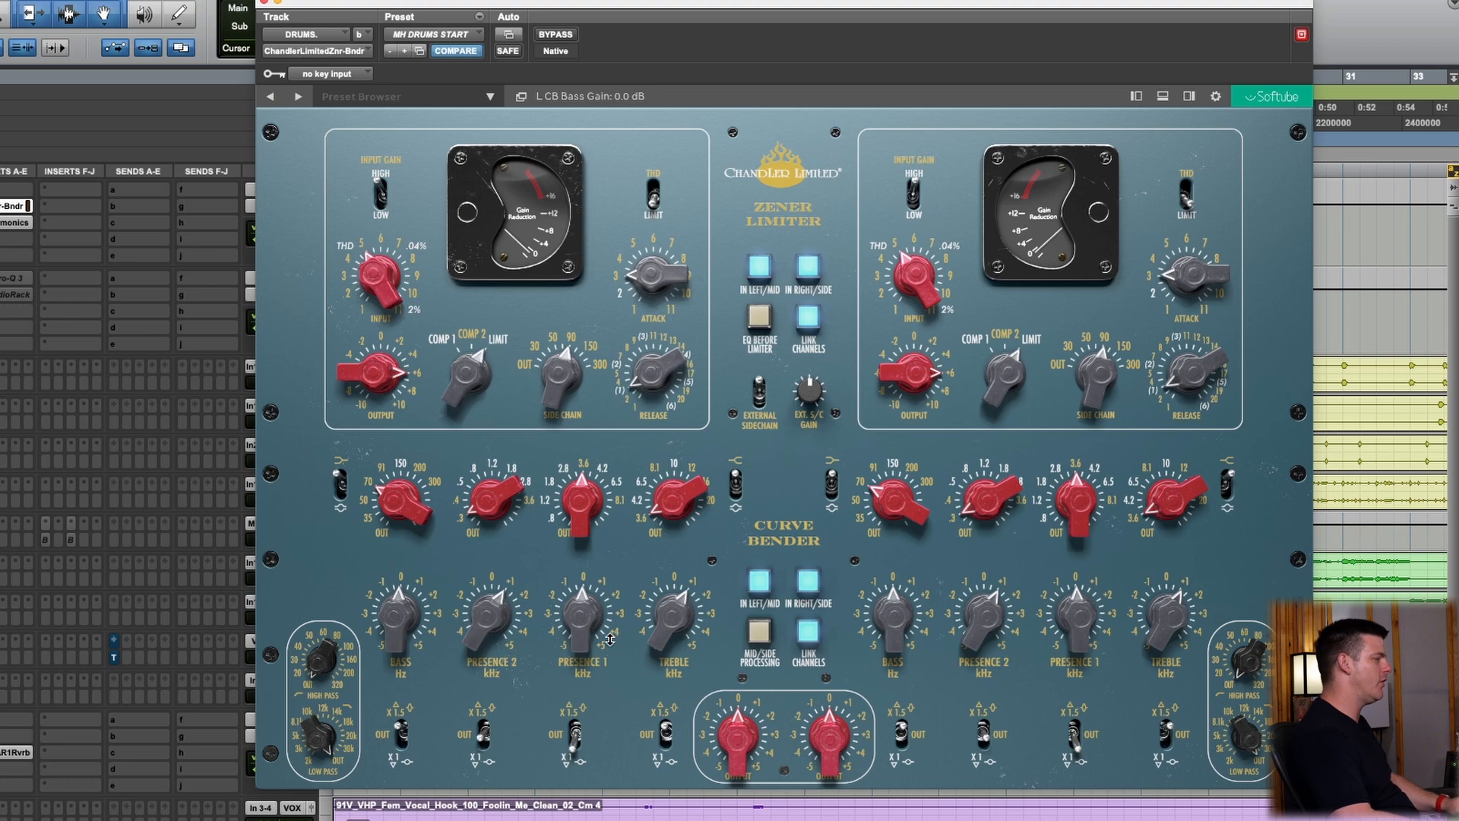
{"action": "left_click_drag", "start_coordinate": [588, 631], "coordinate": [587, 614]}
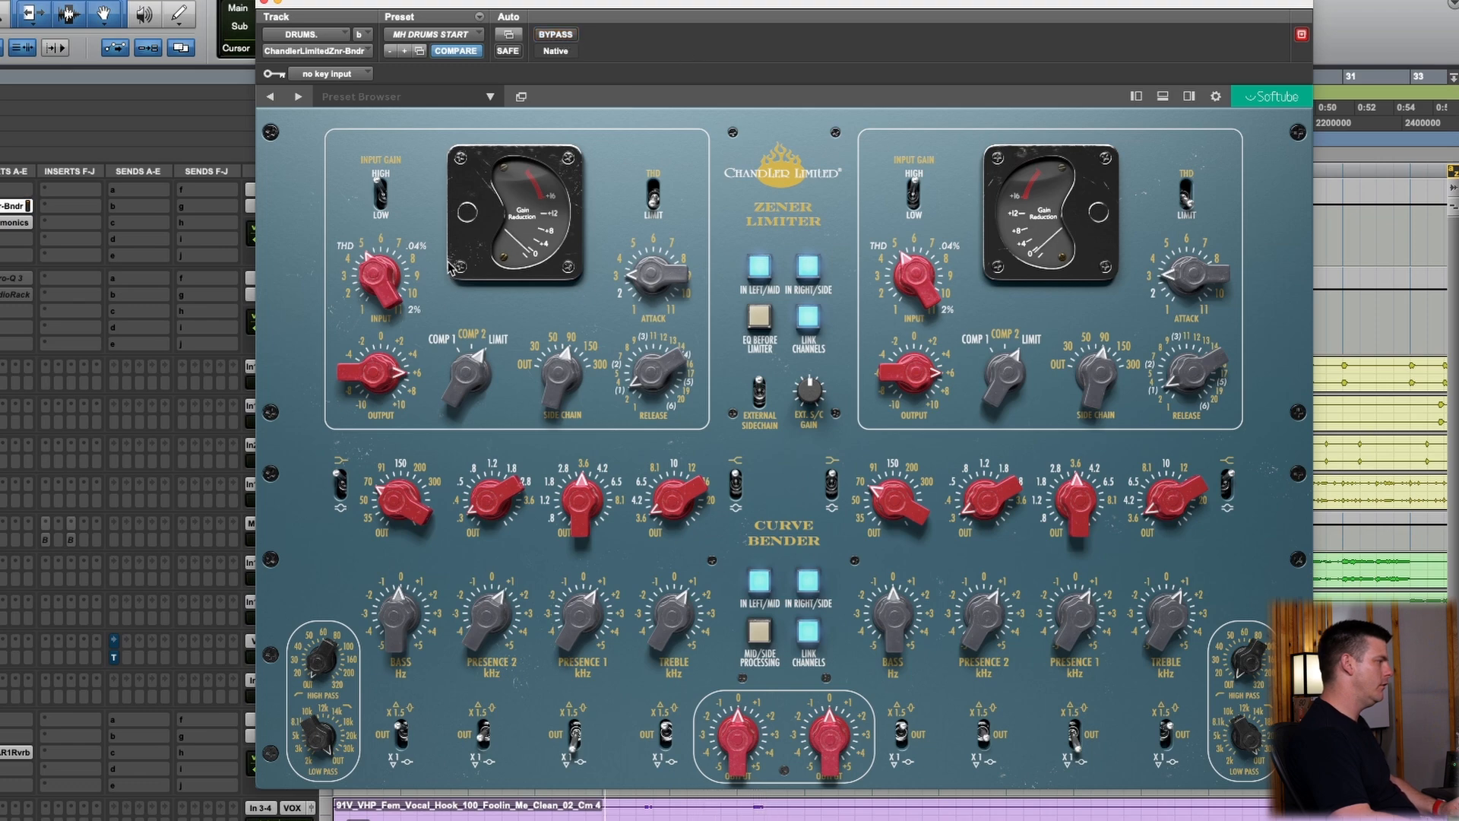
Adjust the Zener limiter's output with its input at THD, and take the plugin out of bypass
{"action": "left_click_drag", "start_coordinate": [381, 271], "coordinate": [383, 277]}
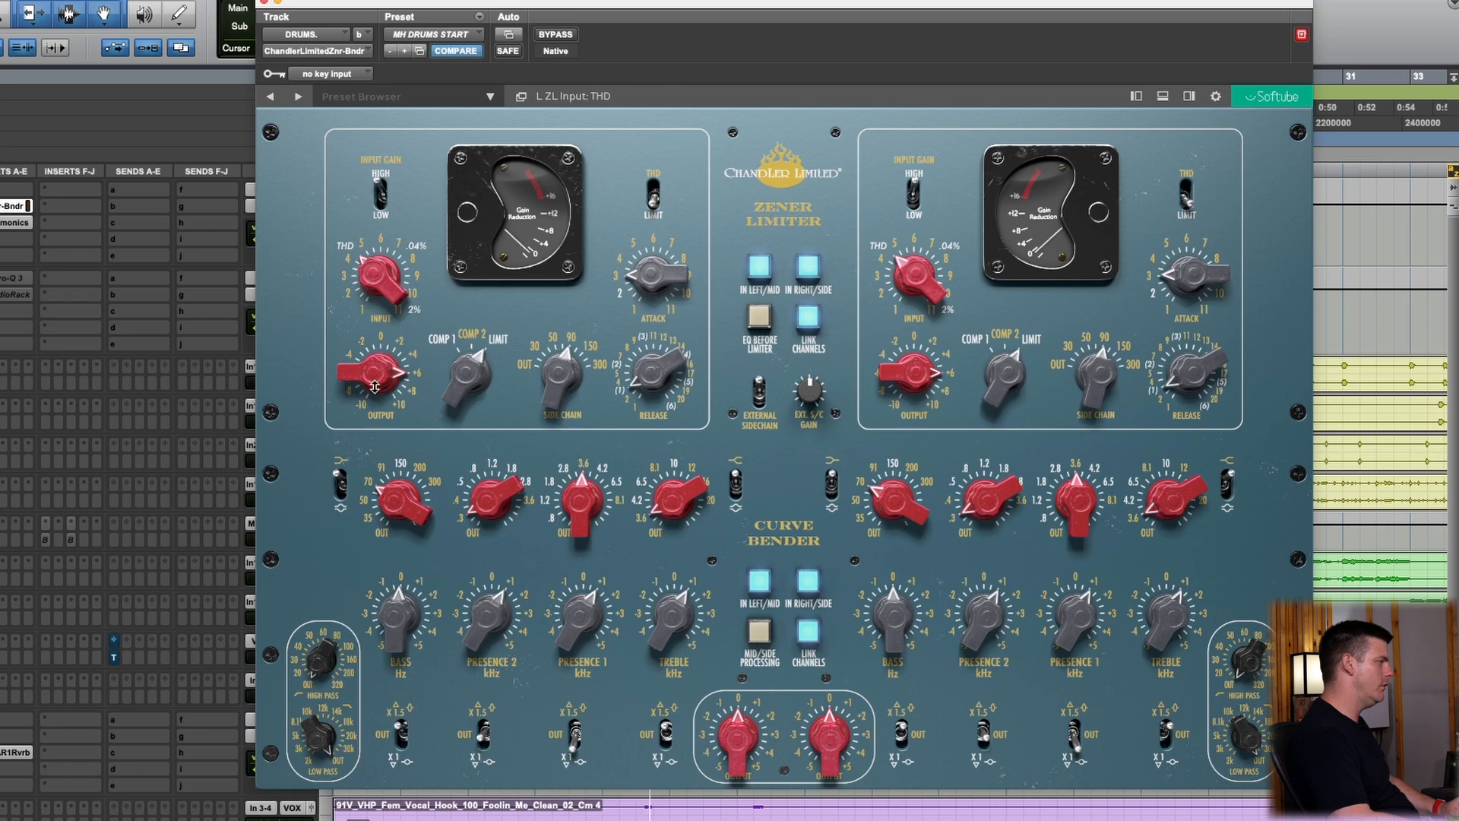
{"action": "left_click_drag", "start_coordinate": [376, 378], "coordinate": [378, 374]}
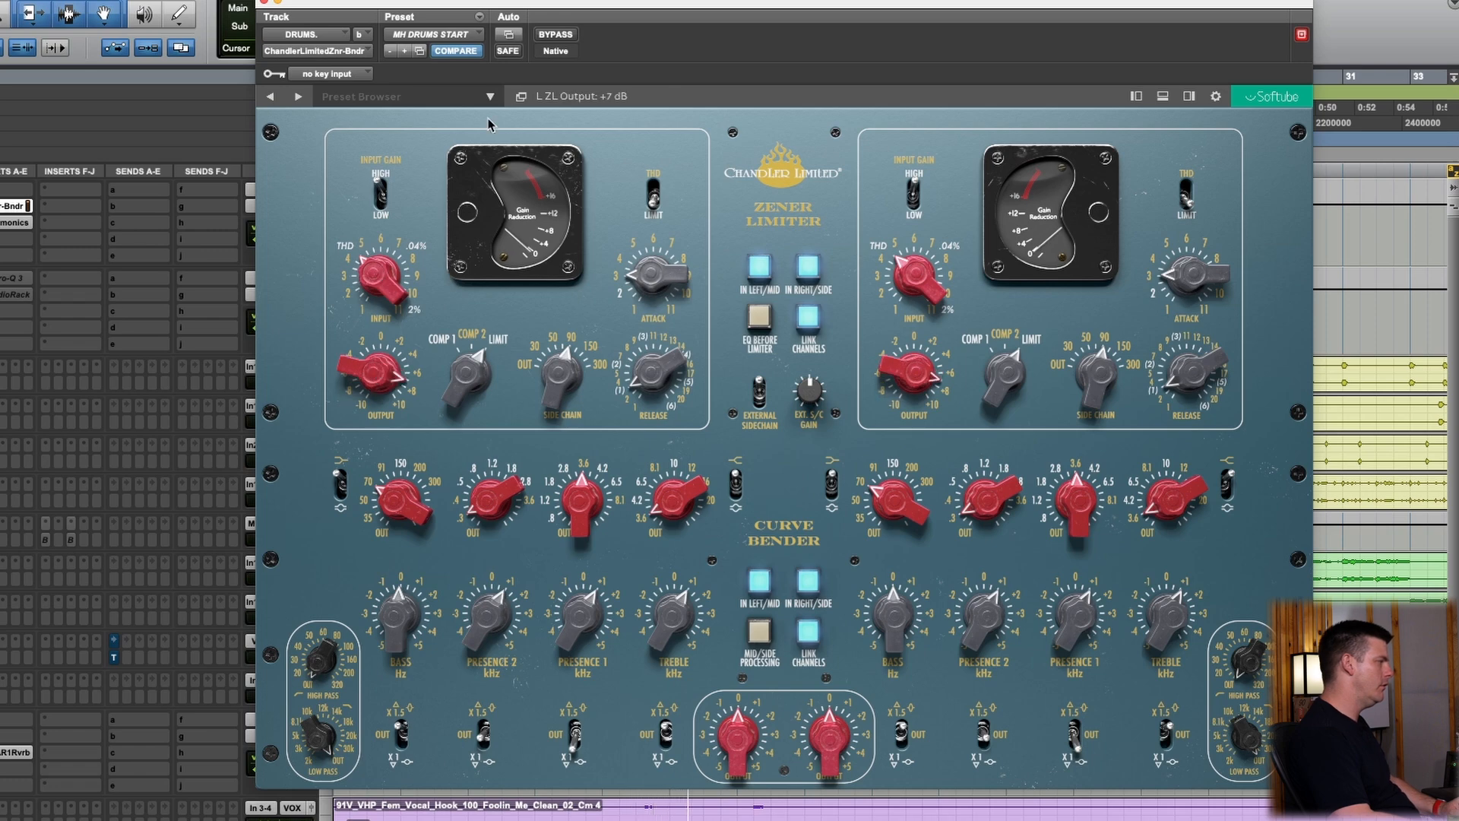
{"action": "left_click", "coordinate": [566, 36]}
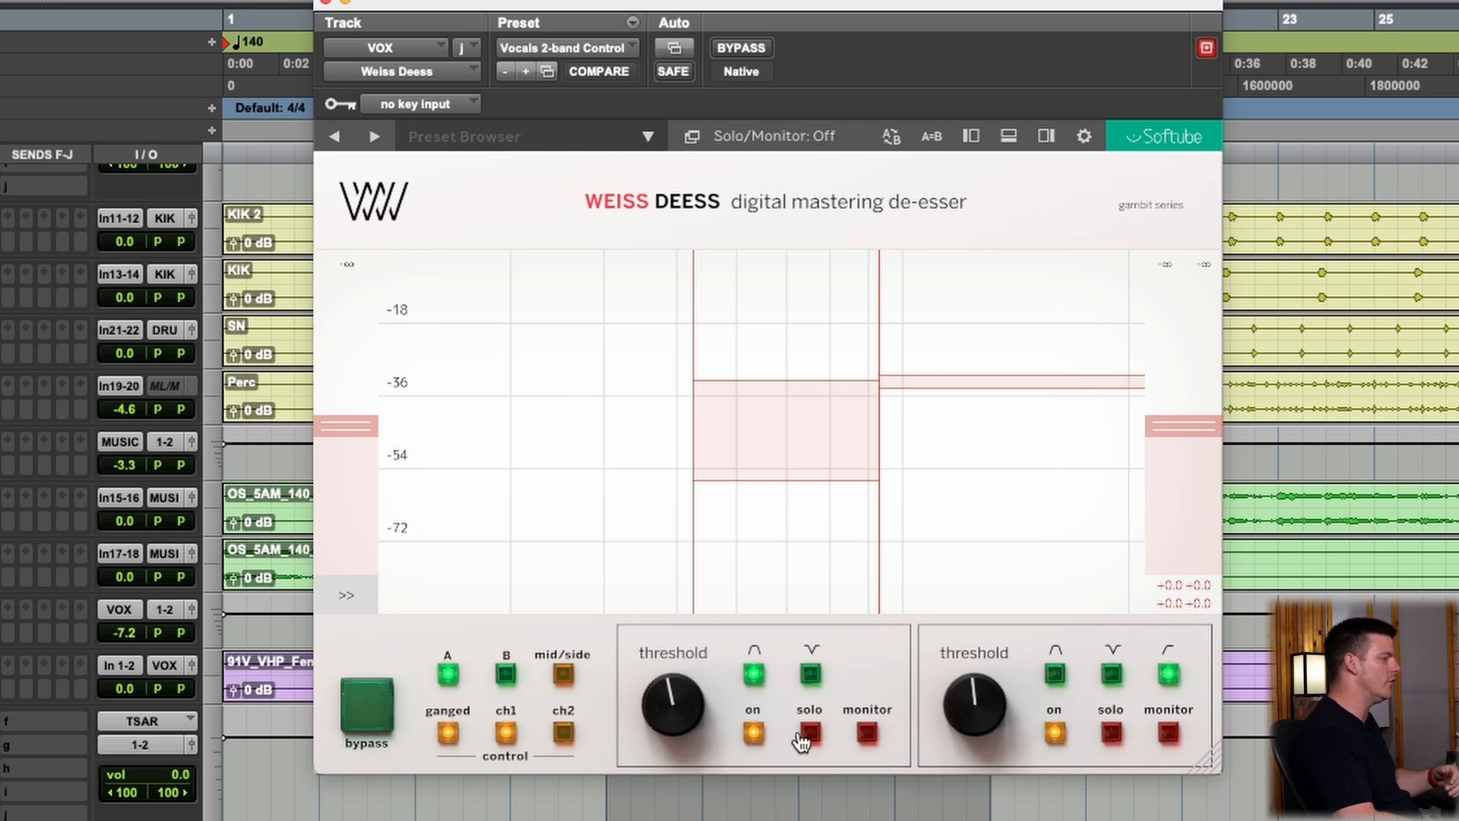
During playback, set the Weiss Deess low threshold to -36.0 dB and the high one slightly below -33.0 dB, then disengage bypass
{"action": "mouse_move", "coordinate": [696, 706]}
{"action": "left_mouse_down"}
{"action": "mouse_move", "coordinate": [696, 718]}
{"action": "mouse_move", "coordinate": [693, 700]}
{"action": "left_mouse_up"}
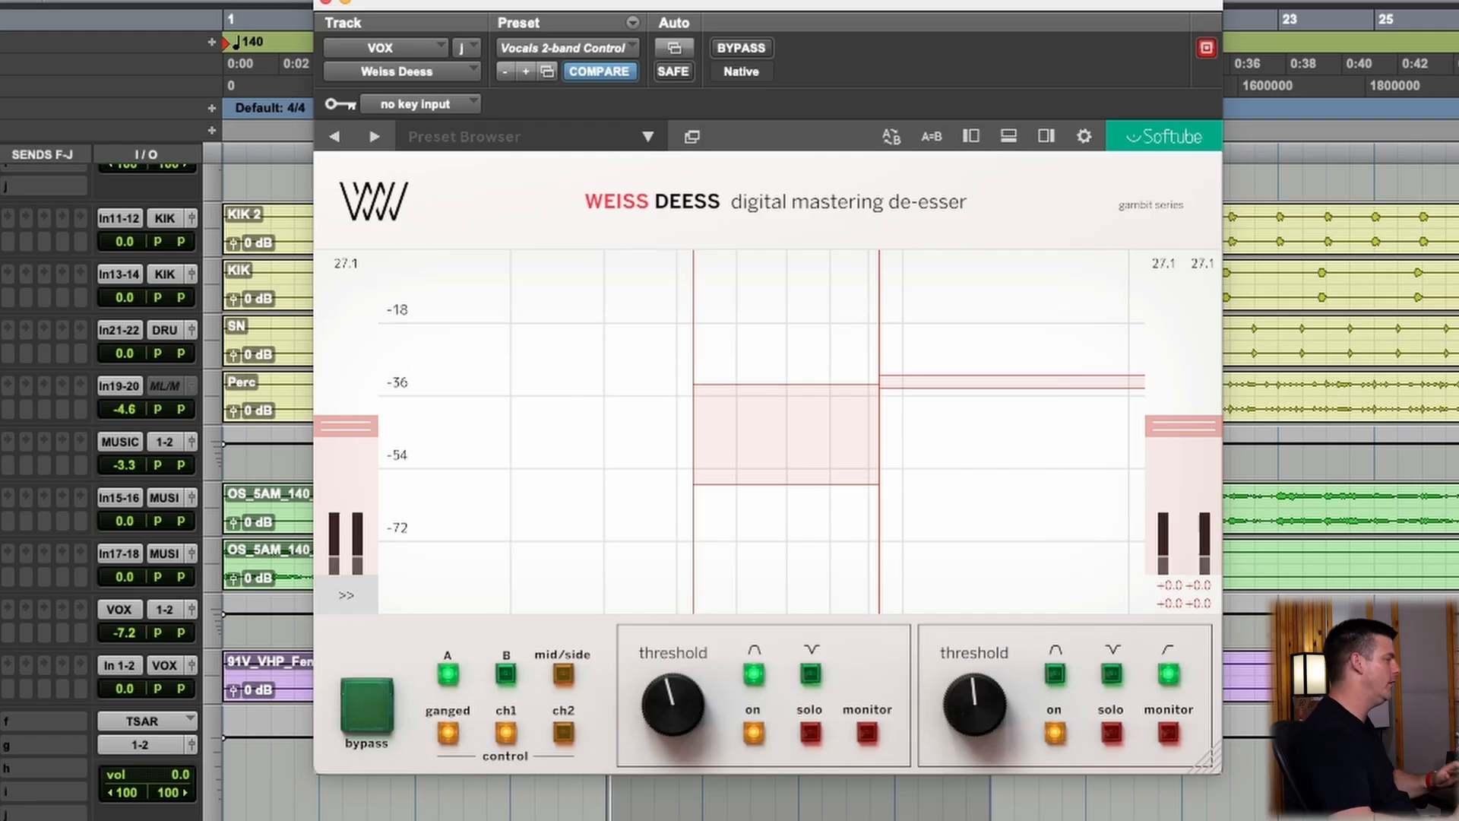
{"action": "key", "text": "space"}
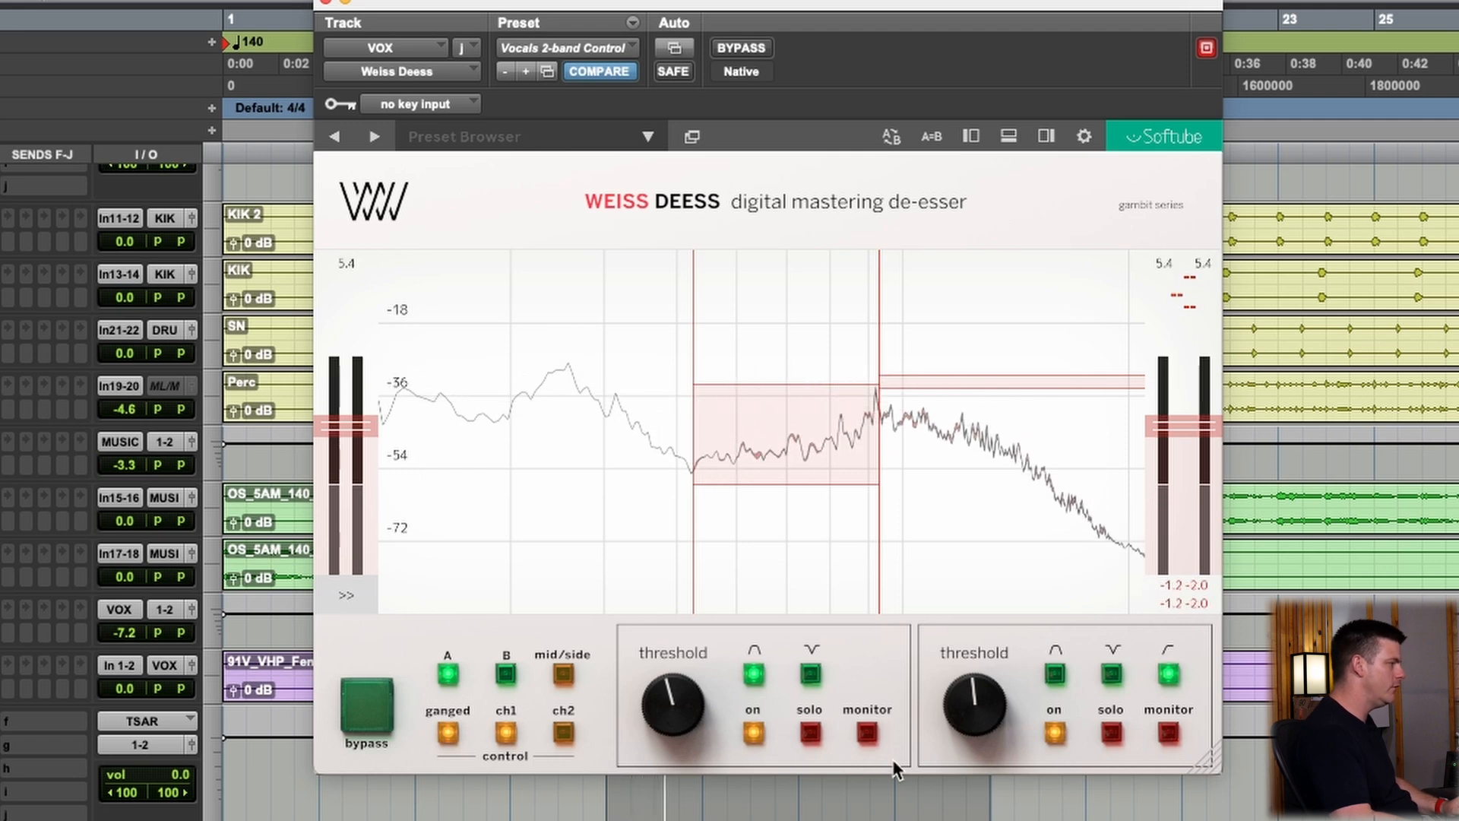
{"action": "left_click_drag", "start_coordinate": [961, 711], "coordinate": [962, 724]}
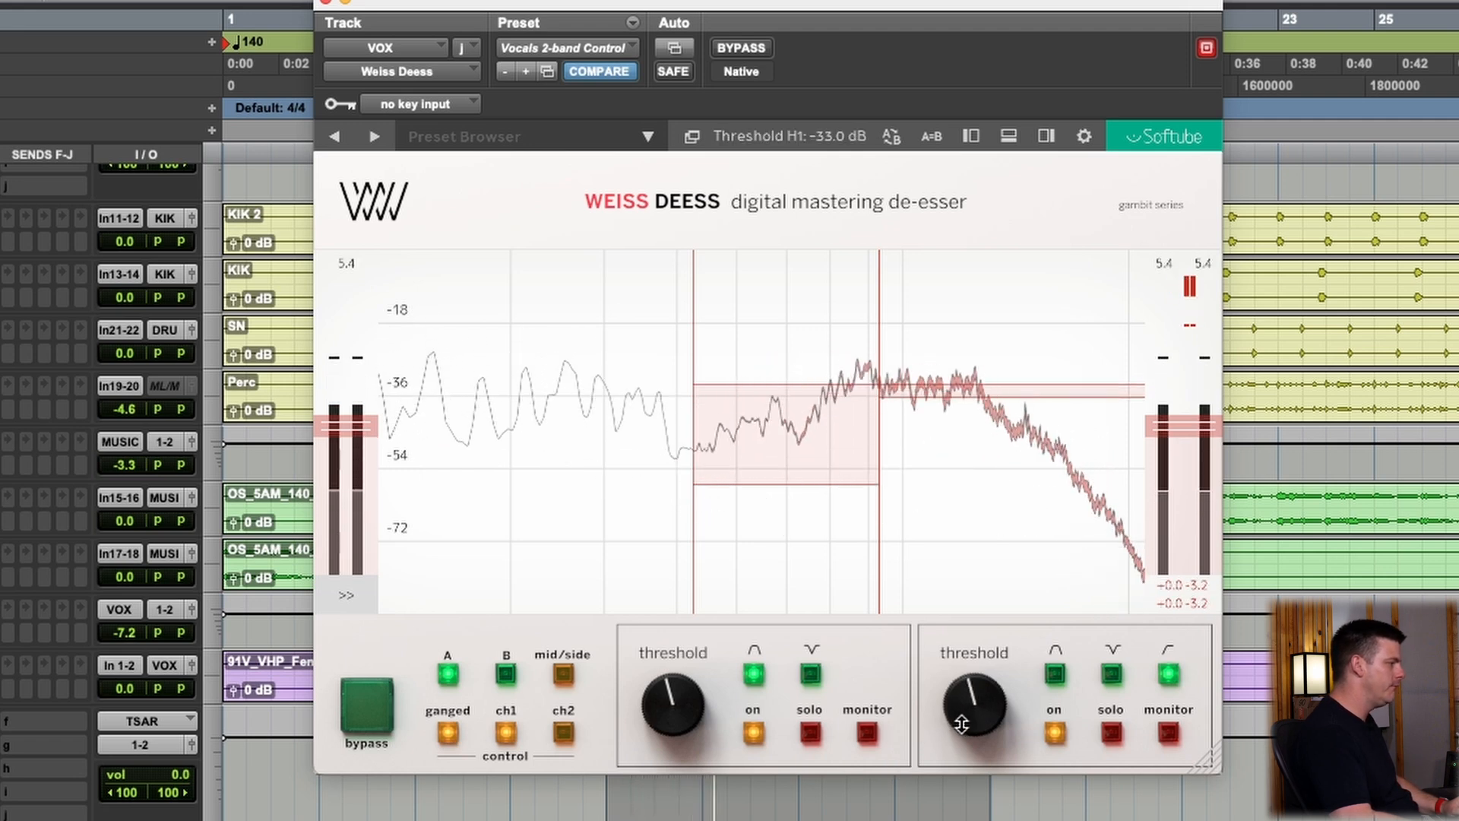
{"action": "left_click_drag", "start_coordinate": [690, 704], "coordinate": [685, 713]}
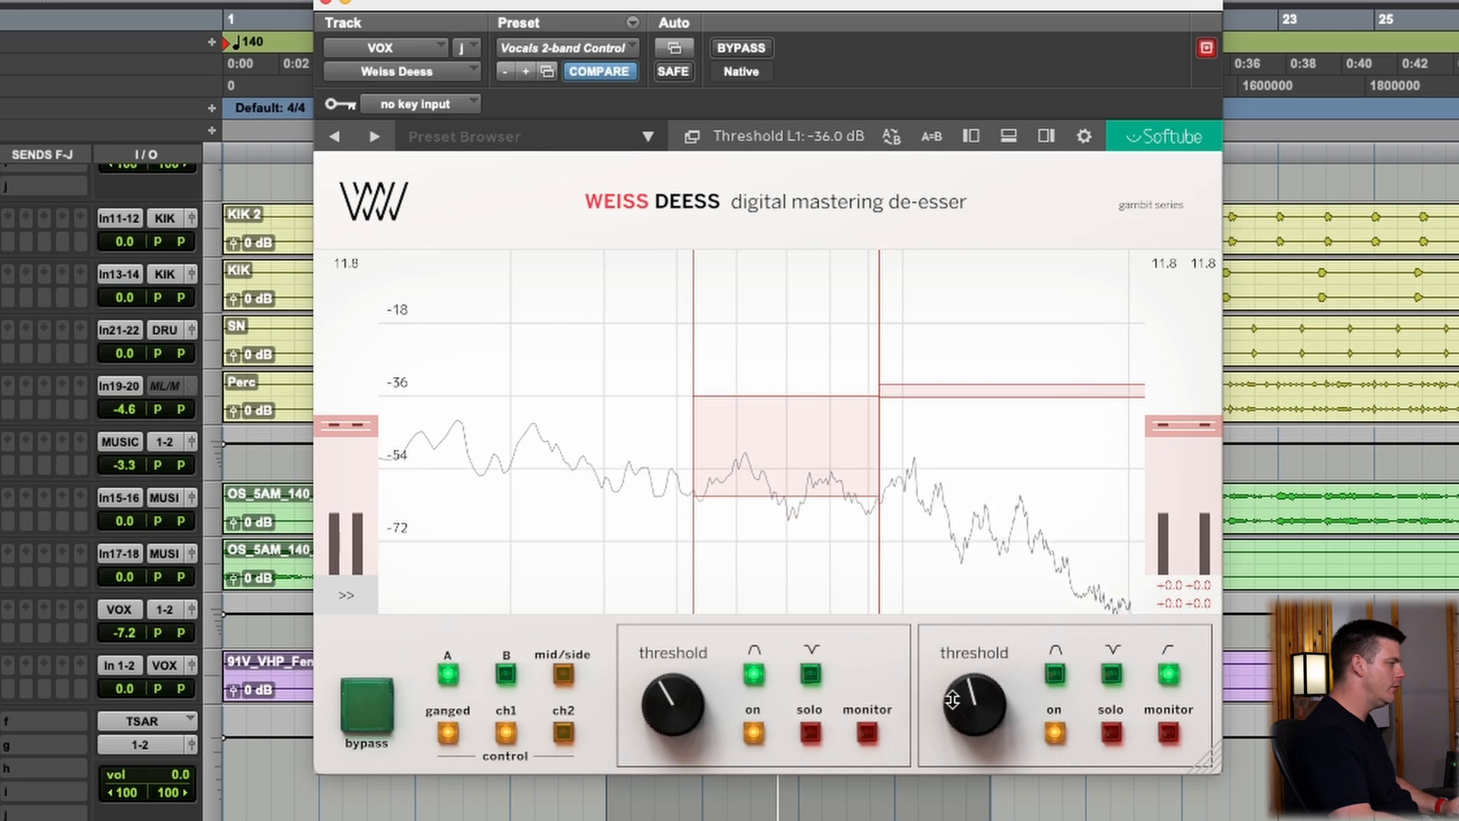
{"action": "left_click_drag", "start_coordinate": [953, 700], "coordinate": [952, 703]}
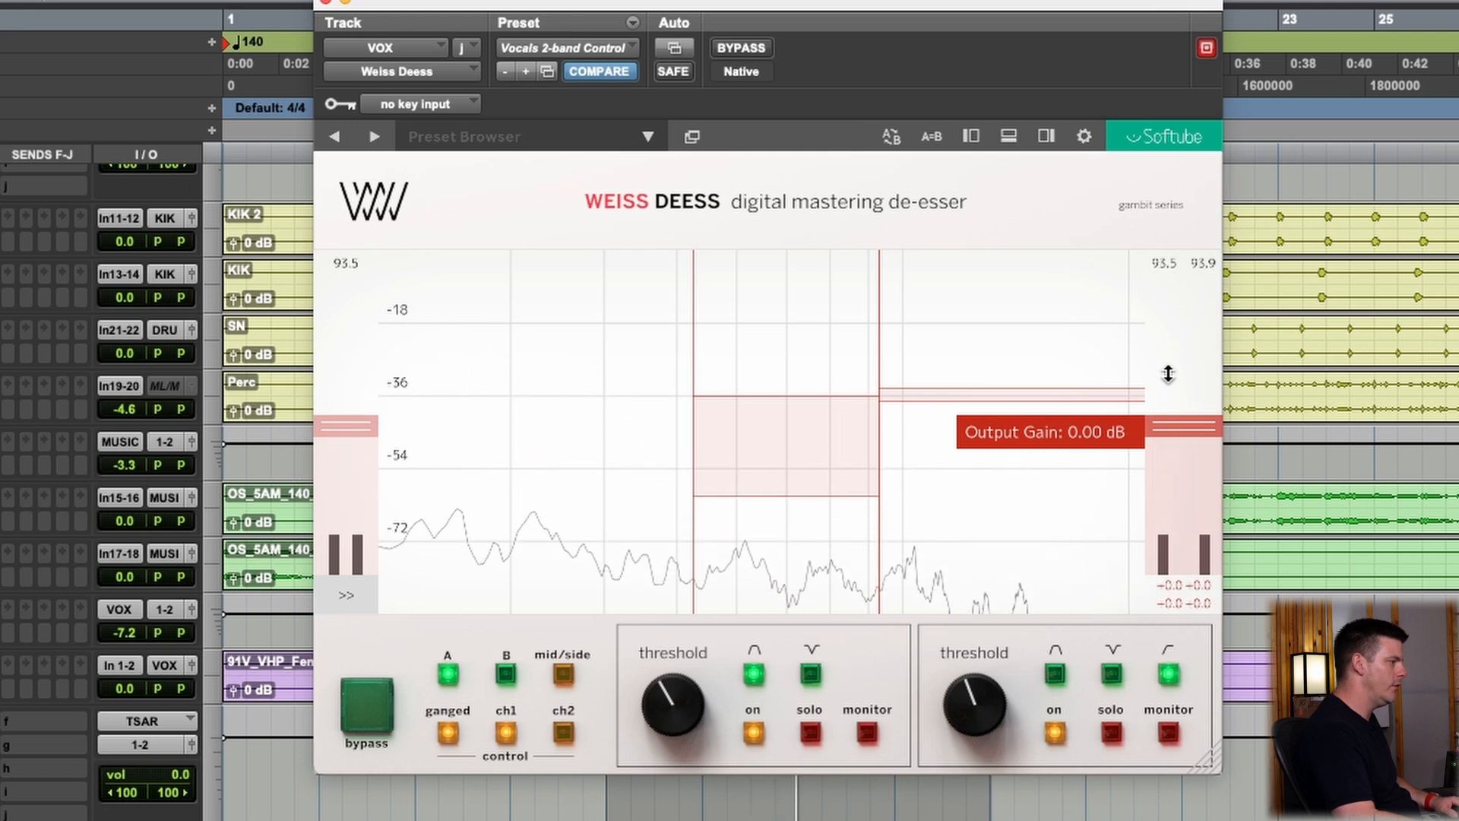
{"action": "left_click", "coordinate": [744, 49]}
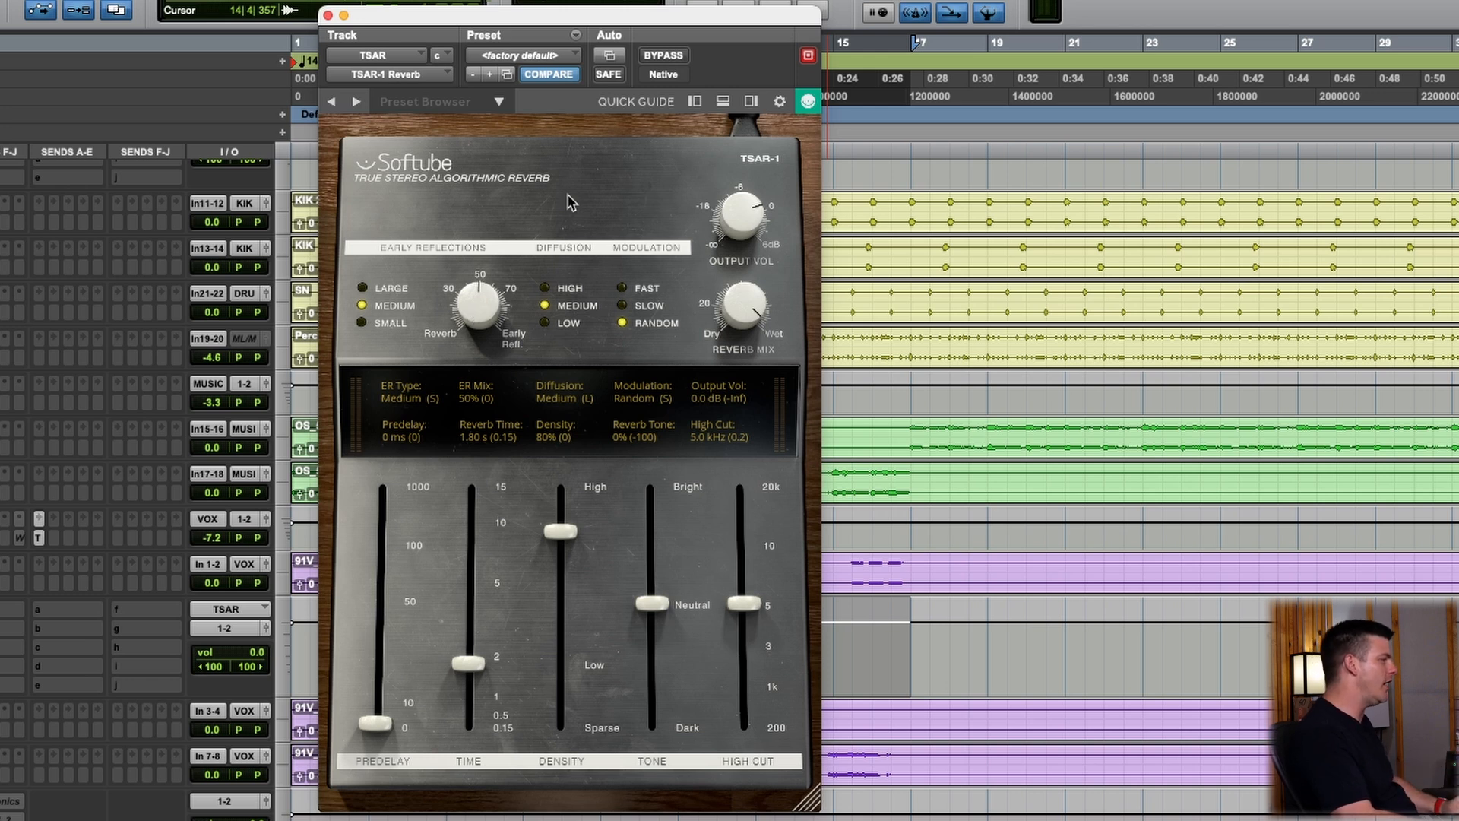
Reload the factory default preset in the TSAR-1 reverb and open the VOX track's send to TSAR
{"action": "left_click", "coordinate": [525, 55]}
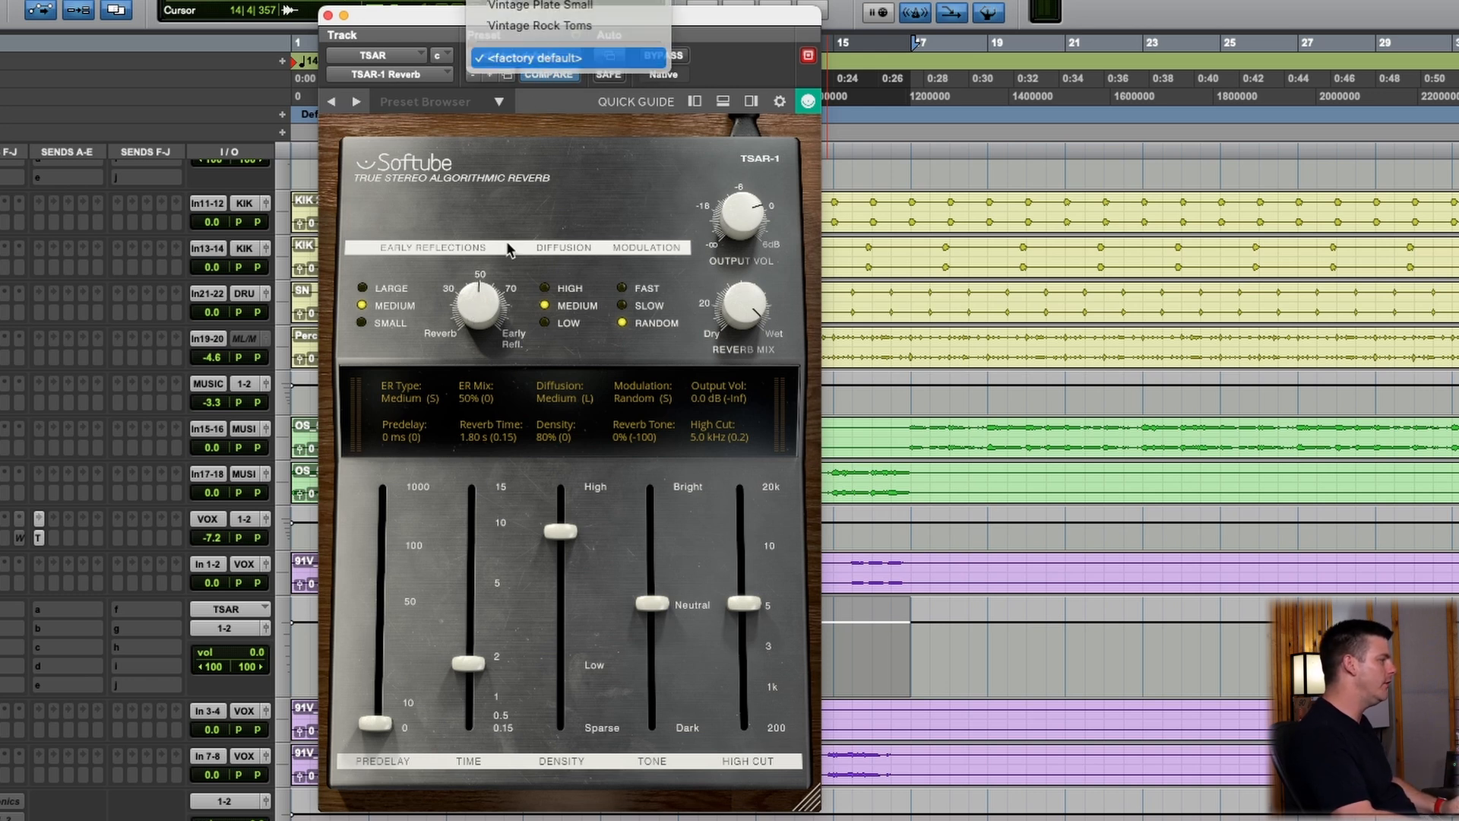
{"action": "left_click", "coordinate": [532, 57]}
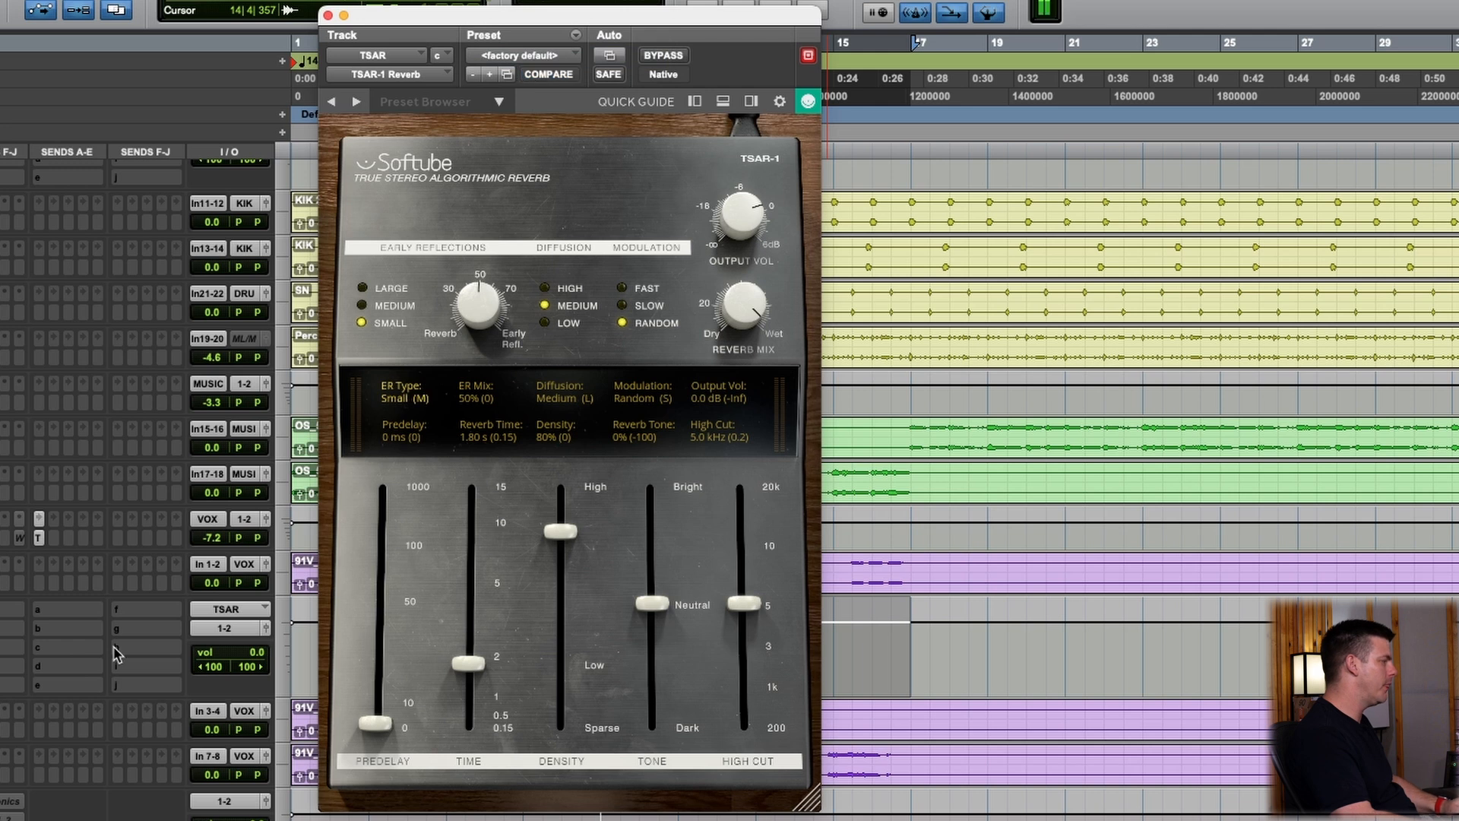
{"action": "left_click", "coordinate": [40, 536]}
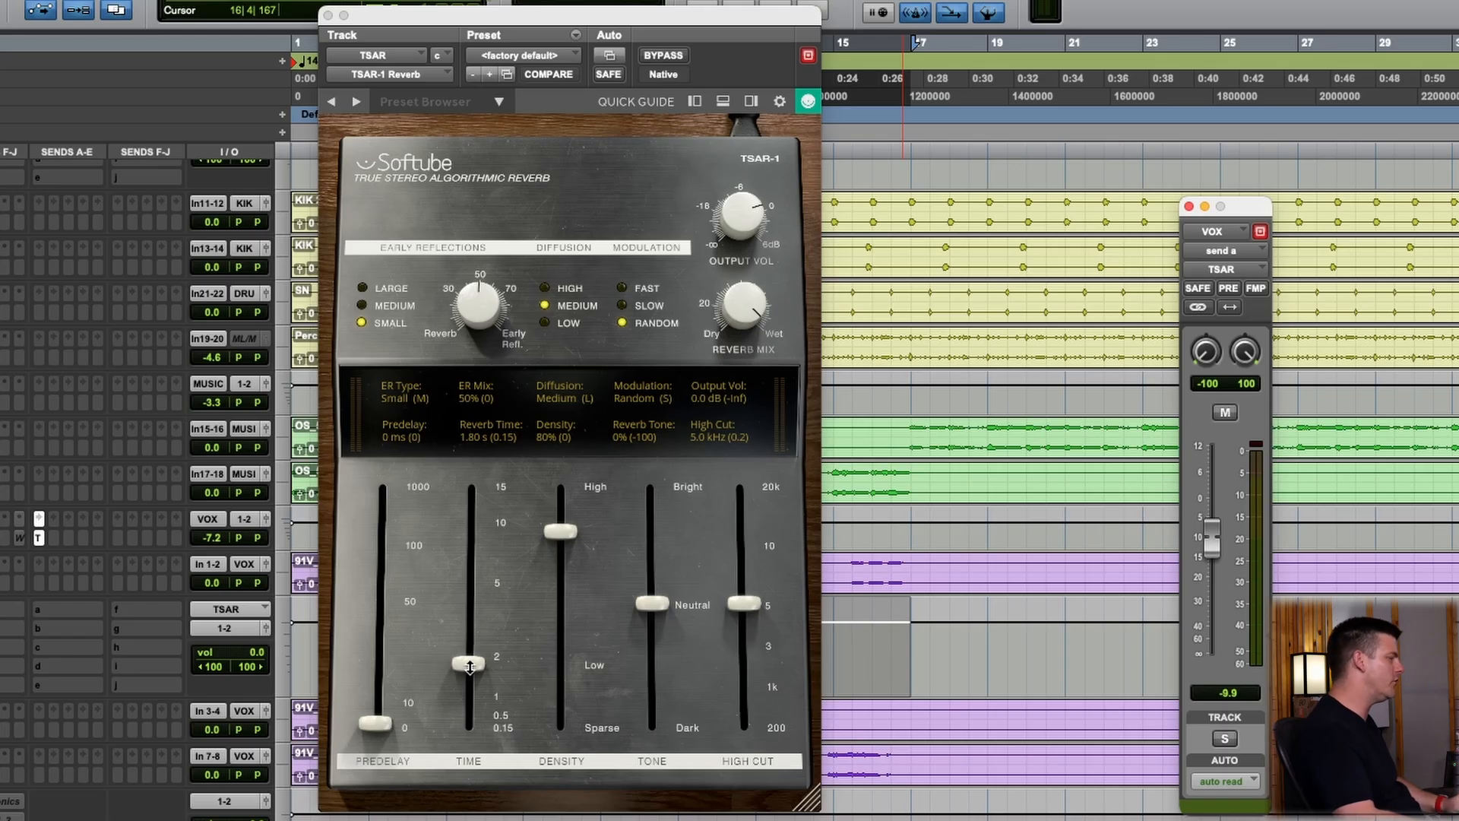
Try the reverb time at 0.15 s before settling on 5.37 s, with density at 52% and predelay at 73 ms
{"action": "left_click_drag", "start_coordinate": [470, 665], "coordinate": [467, 721]}
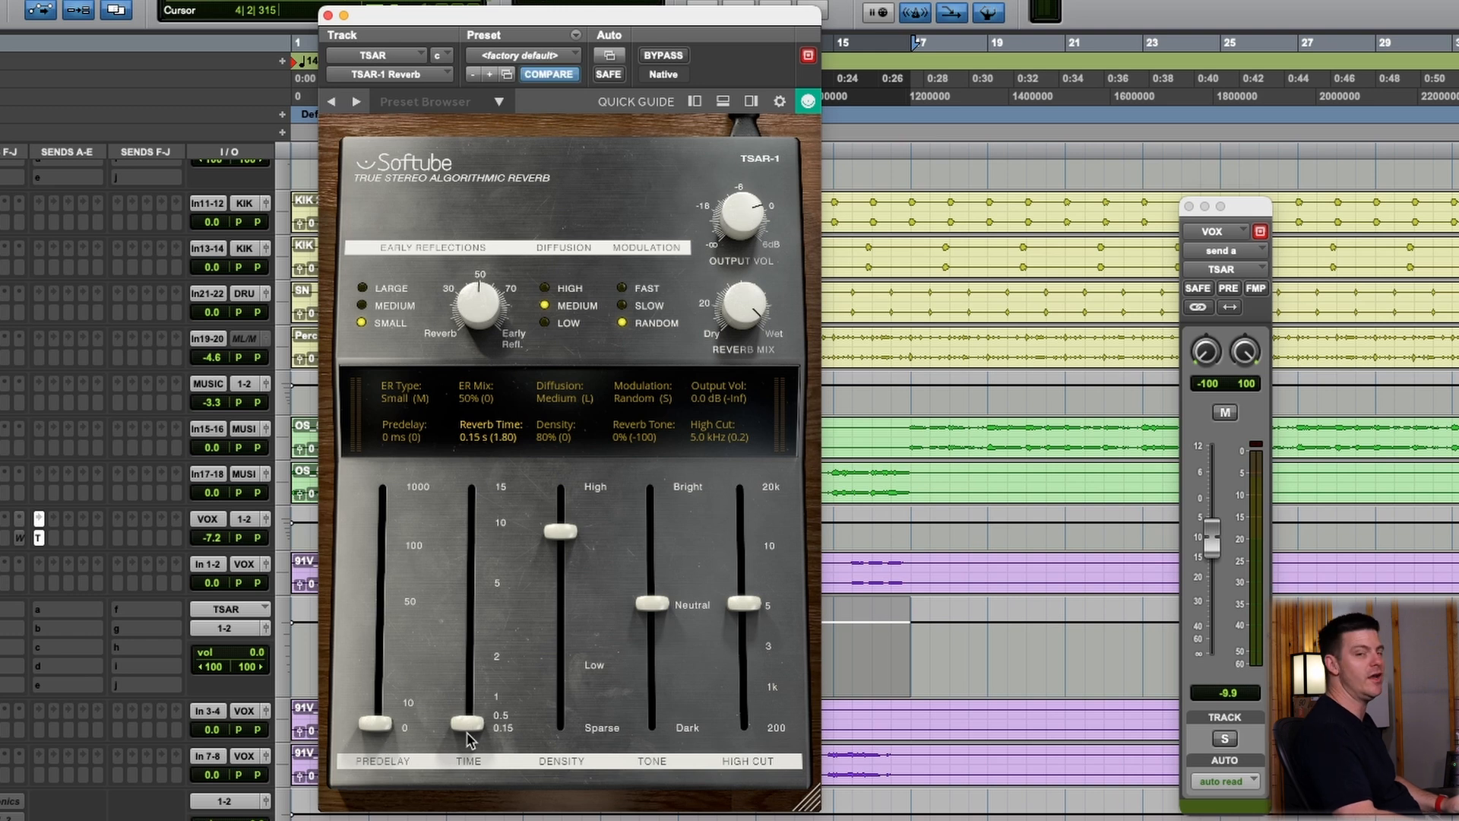
{"action": "left_click_drag", "start_coordinate": [557, 569], "coordinate": [537, 629]}
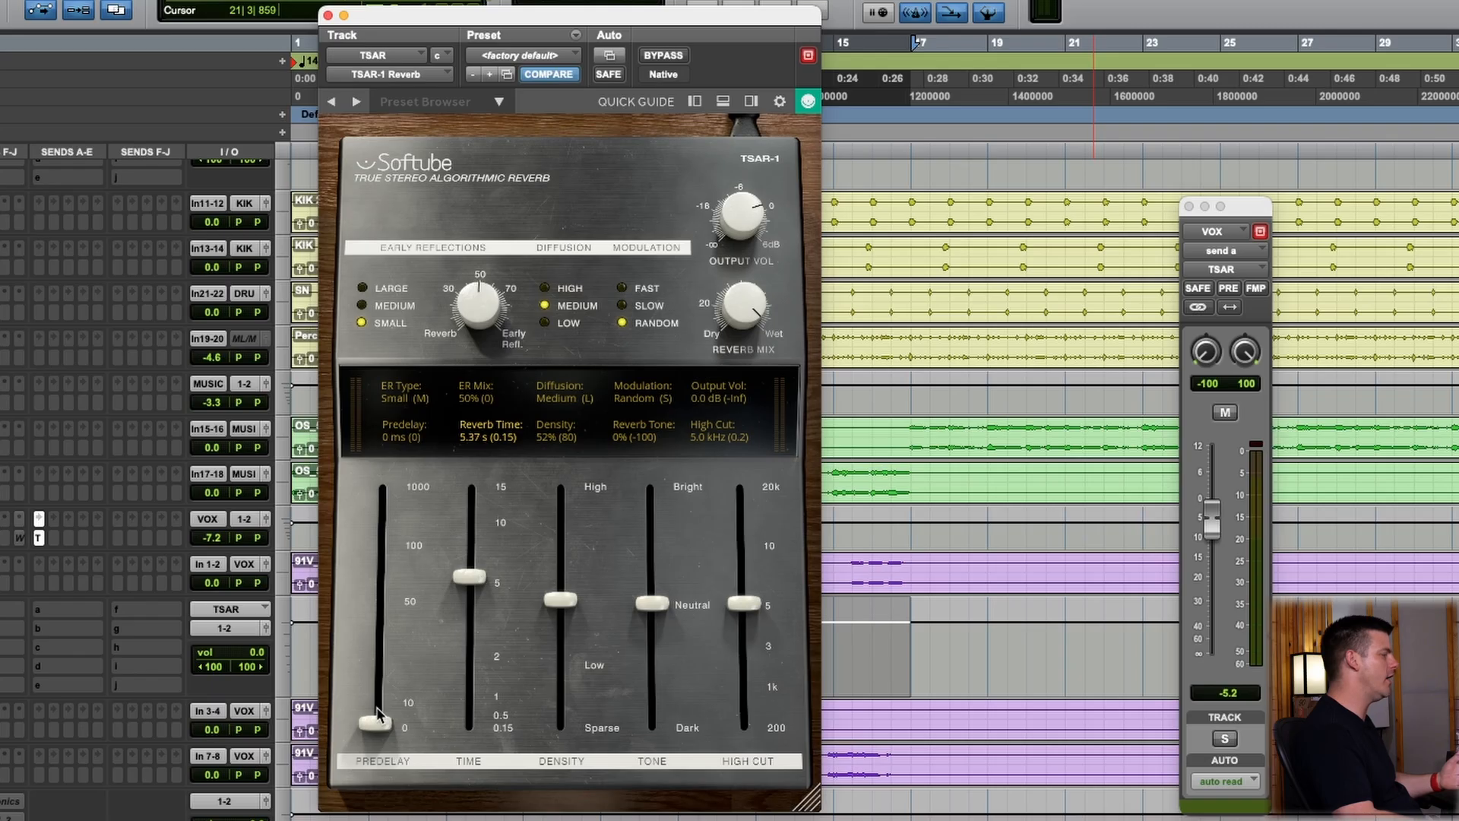
{"action": "left_click_drag", "start_coordinate": [378, 712], "coordinate": [376, 575]}
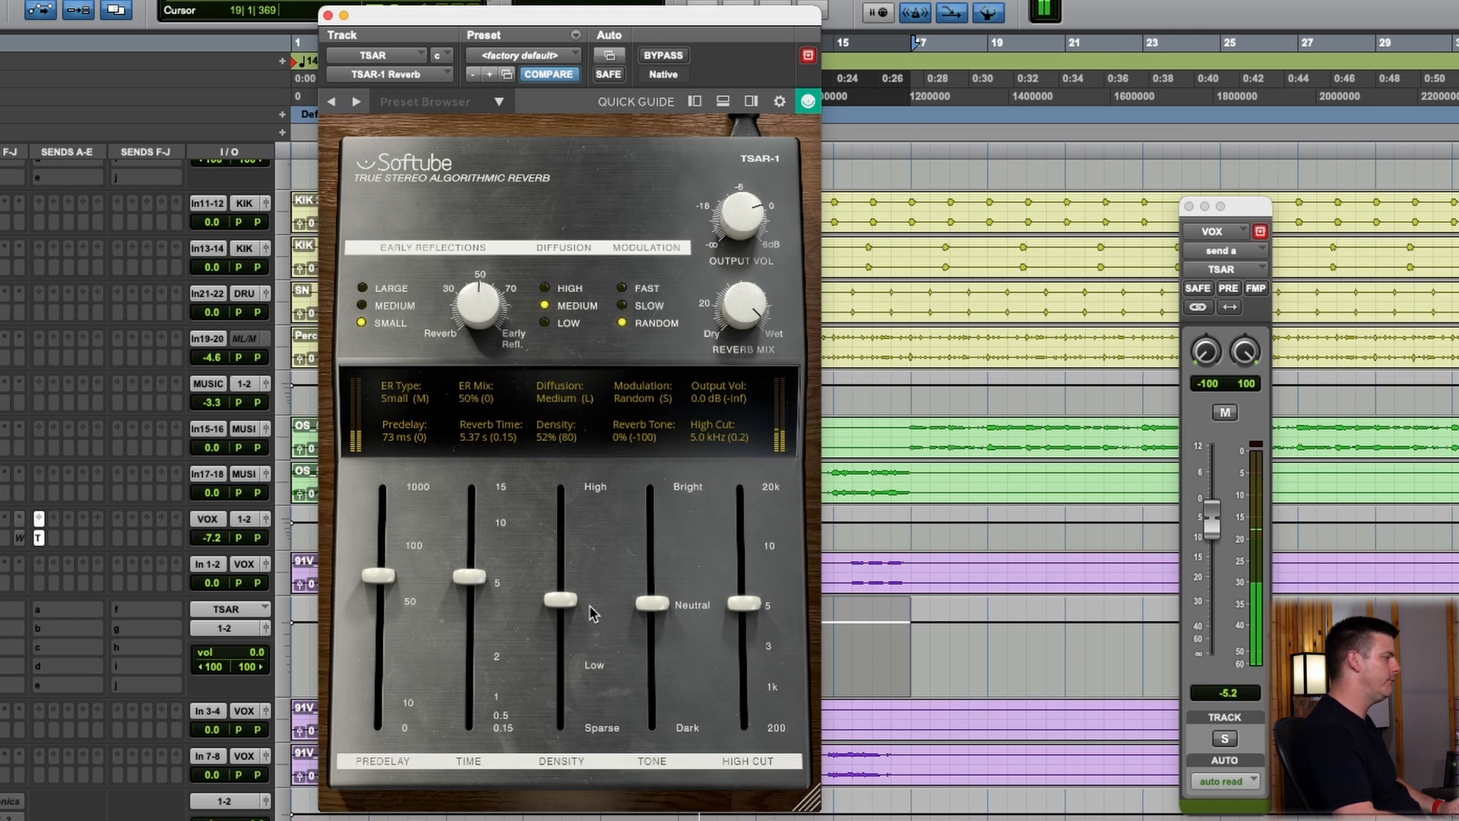
During playback, try the reverb density at 0%, return it to 52%, and set the early reflections mix to 0%
{"action": "left_click_drag", "start_coordinate": [563, 600], "coordinate": [574, 734]}
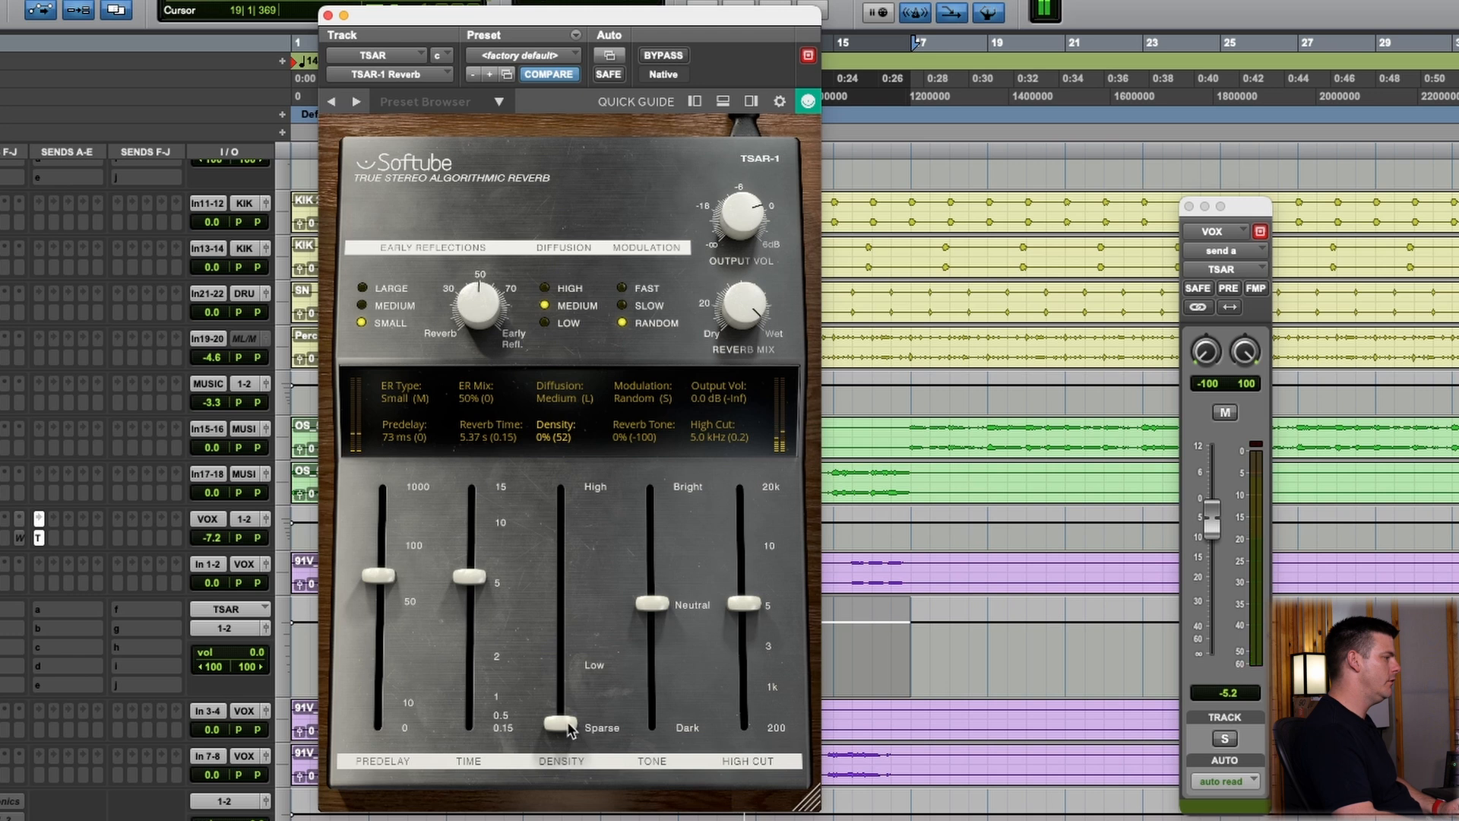
{"action": "left_click_drag", "start_coordinate": [561, 722], "coordinate": [547, 600]}
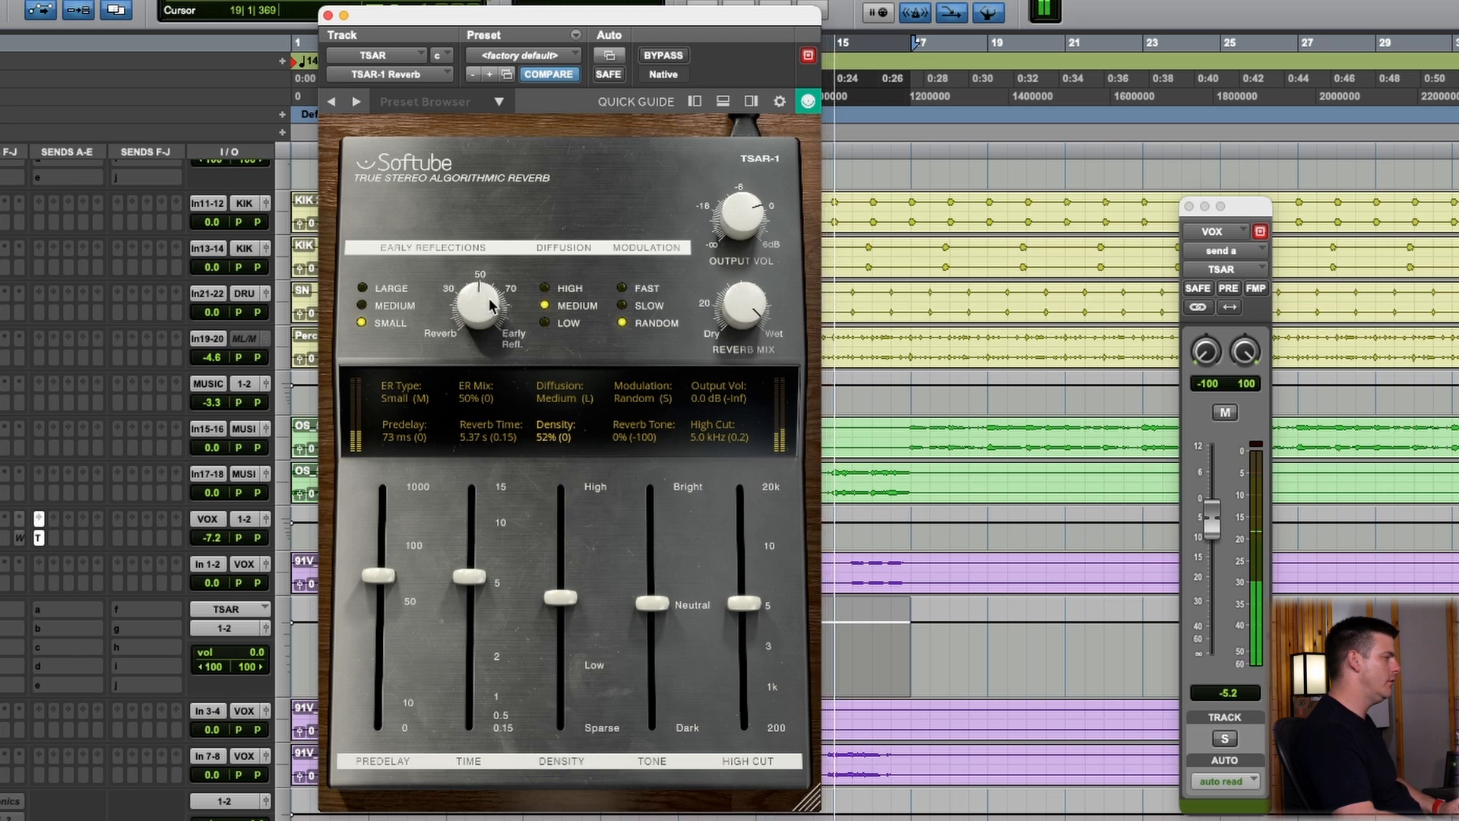
{"action": "left_click_drag", "start_coordinate": [484, 293], "coordinate": [448, 530]}
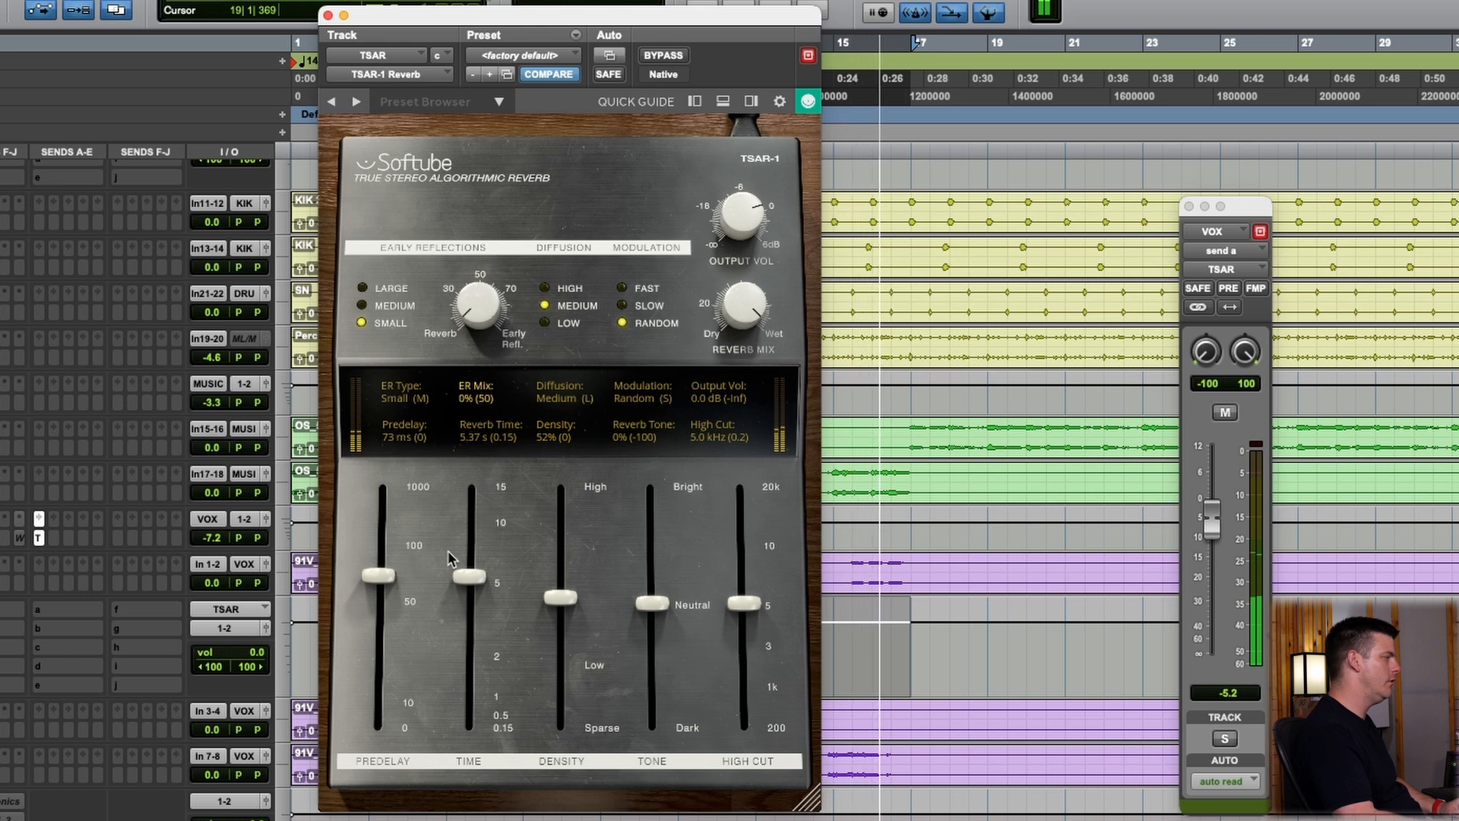